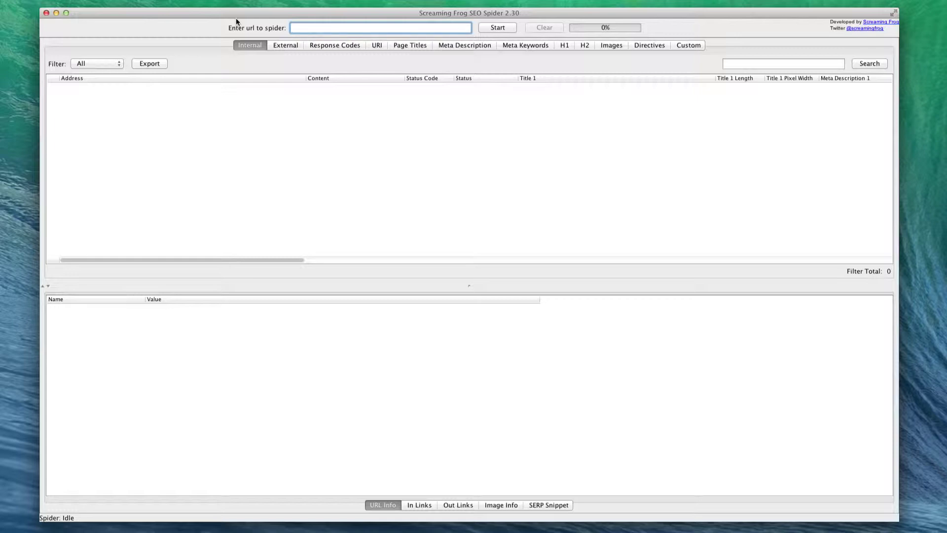
{"action": "type", "text": "http://www.zappos.com/"}
- Start the zappos.com crawl and let it finish at 500 of 500 URLs
{"action": "left_click", "coordinate": [506, 28]}
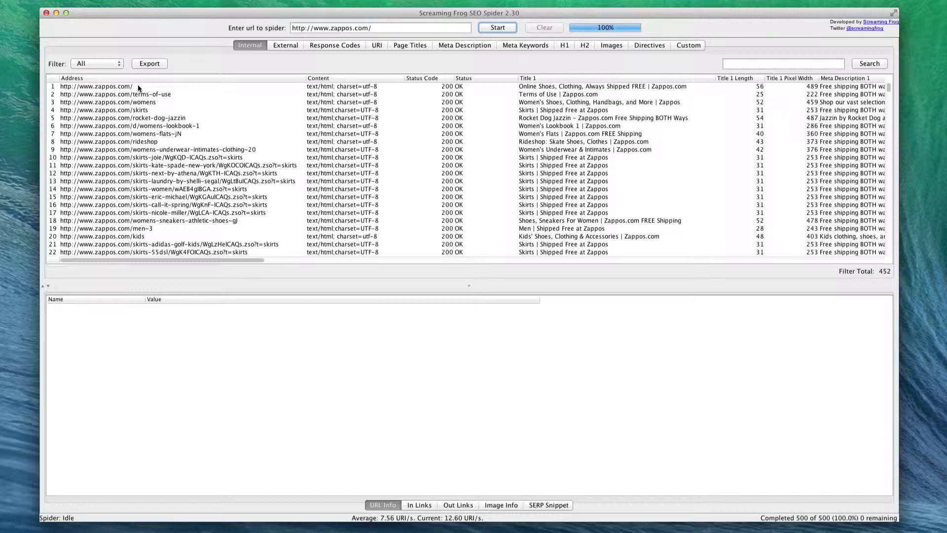
{"action": "scroll", "coordinate": [305, 104], "scroll_direction": "down", "scroll_amount": 7}
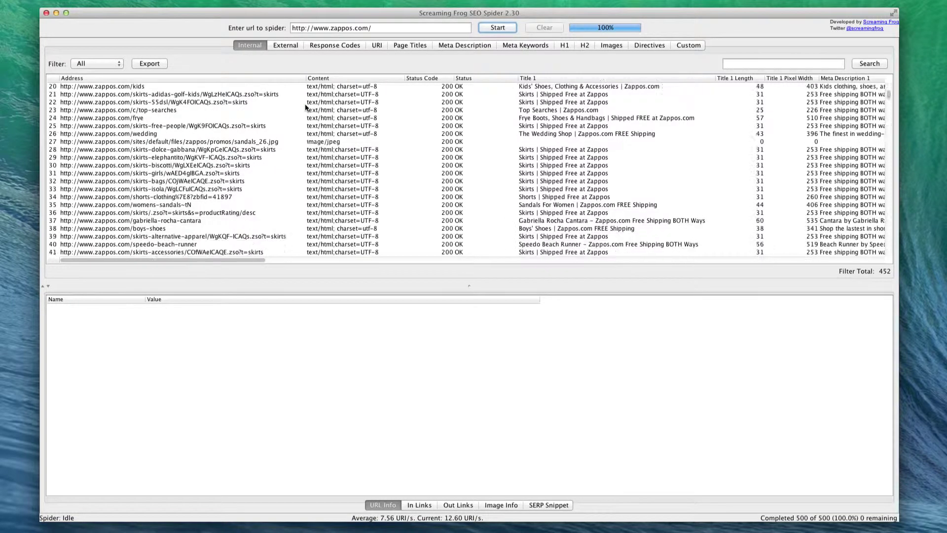
{"action": "scroll", "coordinate": [305, 104], "scroll_direction": "up", "scroll_amount": 7}
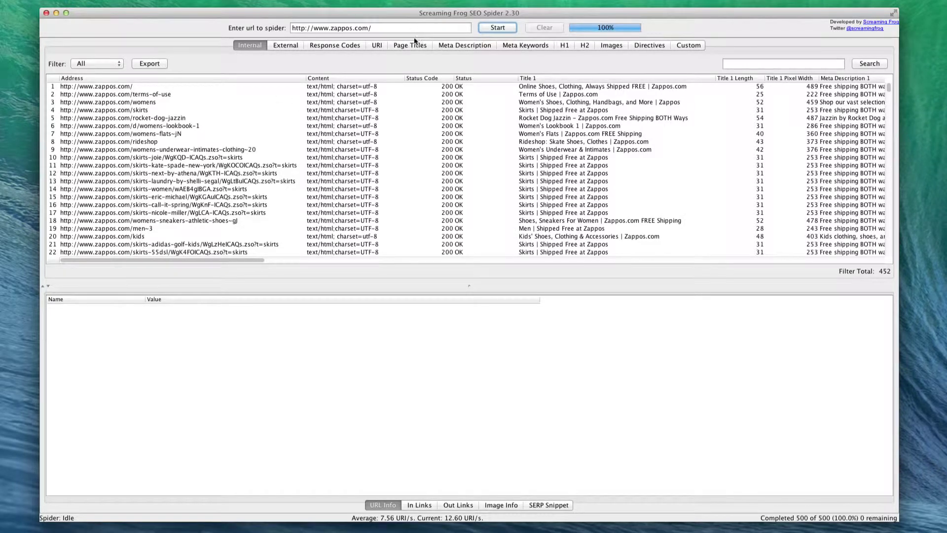
{"action": "scroll", "coordinate": [297, 112], "scroll_direction": "right", "scroll_amount": 15}
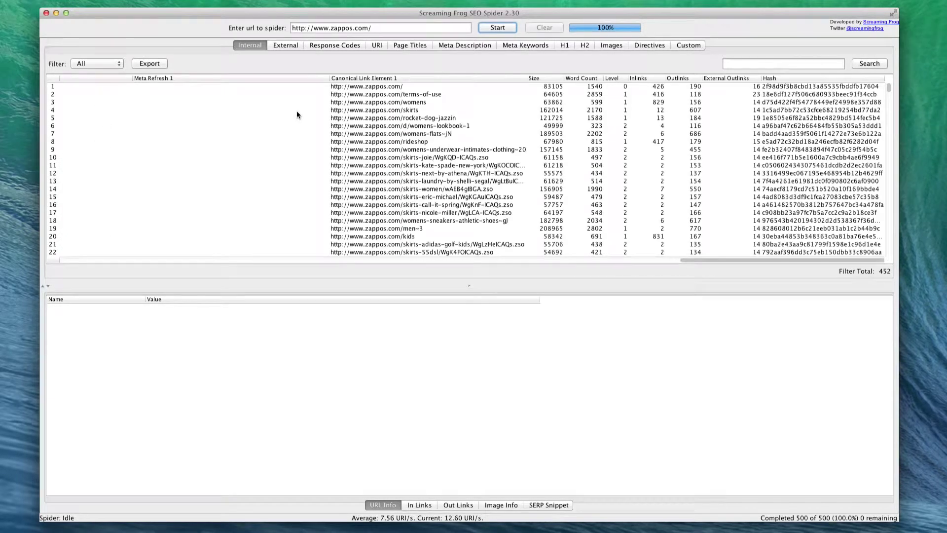
{"action": "scroll", "coordinate": [297, 114], "scroll_direction": "left", "scroll_amount": 15}
{"action": "scroll", "coordinate": [297, 114], "scroll_direction": "right", "scroll_amount": 8}
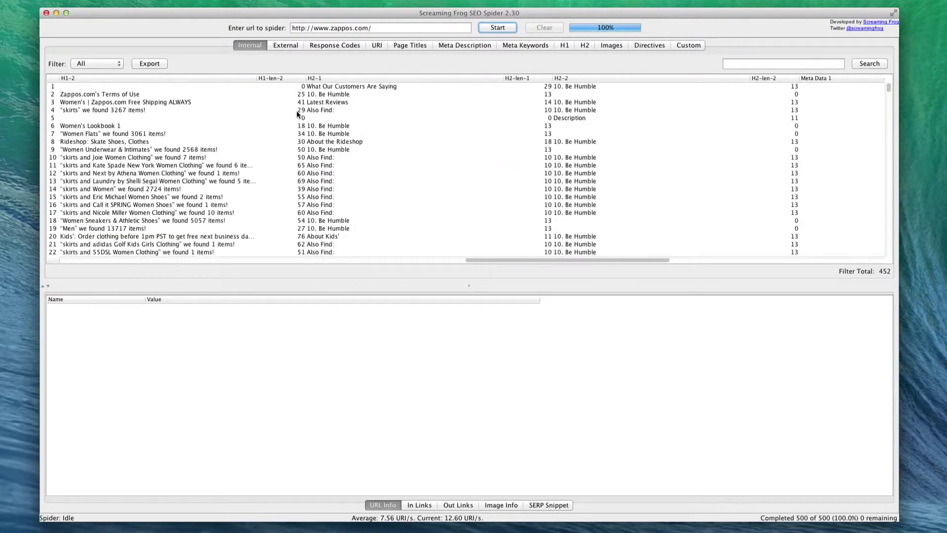
{"action": "scroll", "coordinate": [297, 114], "scroll_direction": "right", "scroll_amount": 6}
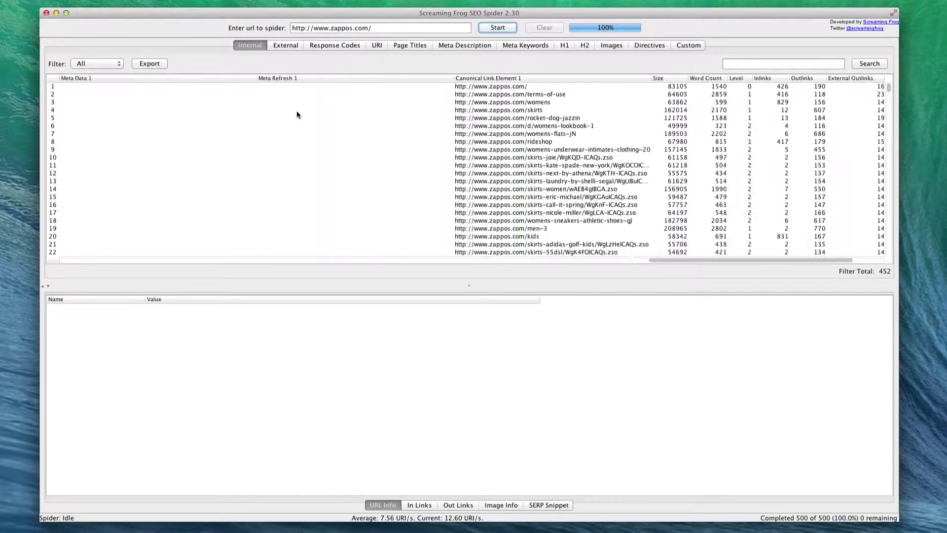
{"action": "scroll", "coordinate": [297, 114], "scroll_direction": "left", "scroll_amount": 6}
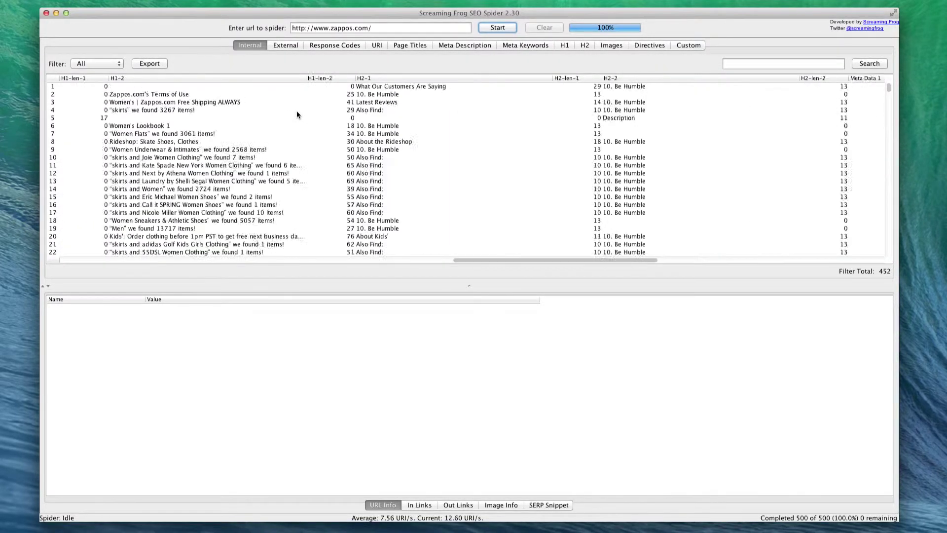
{"action": "scroll", "coordinate": [297, 115], "scroll_direction": "left", "scroll_amount": 10}
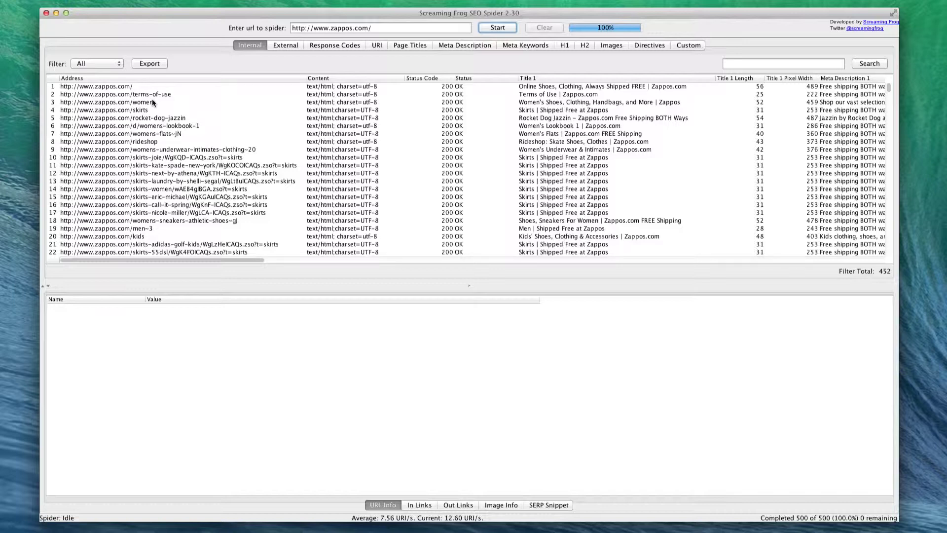
{"action": "left_click", "coordinate": [276, 45]}
{"action": "scroll", "coordinate": [232, 144], "scroll_direction": "down", "scroll_amount": 5}
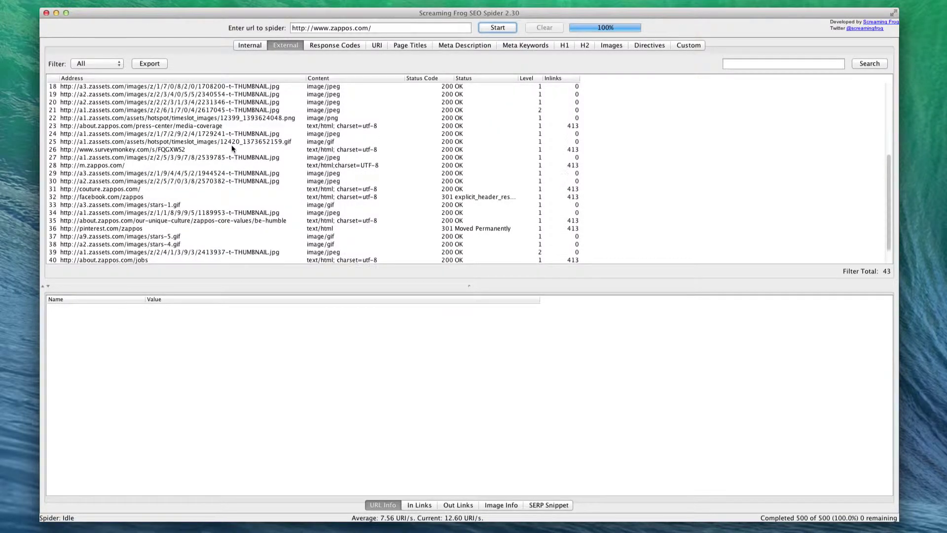
{"action": "scroll", "coordinate": [232, 144], "scroll_direction": "up", "scroll_amount": 5}
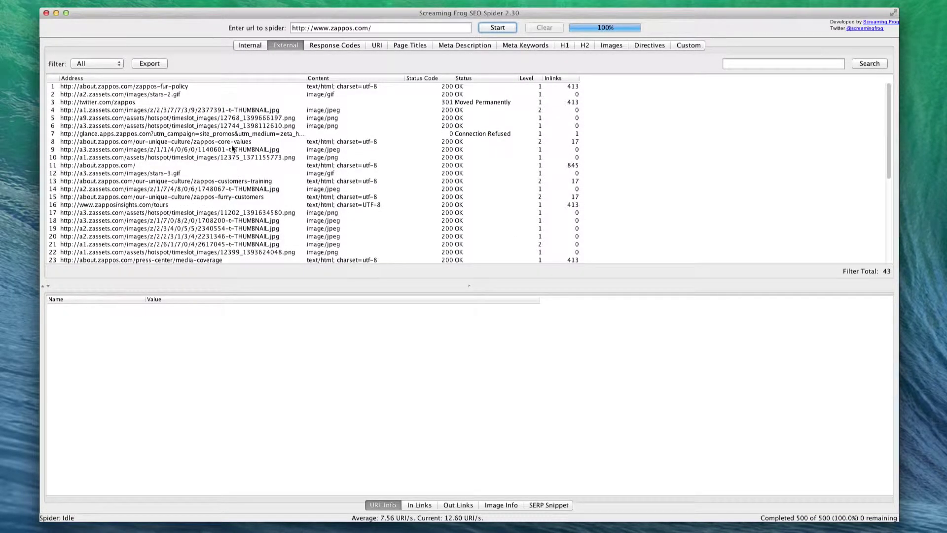
{"action": "left_click", "coordinate": [310, 46]}
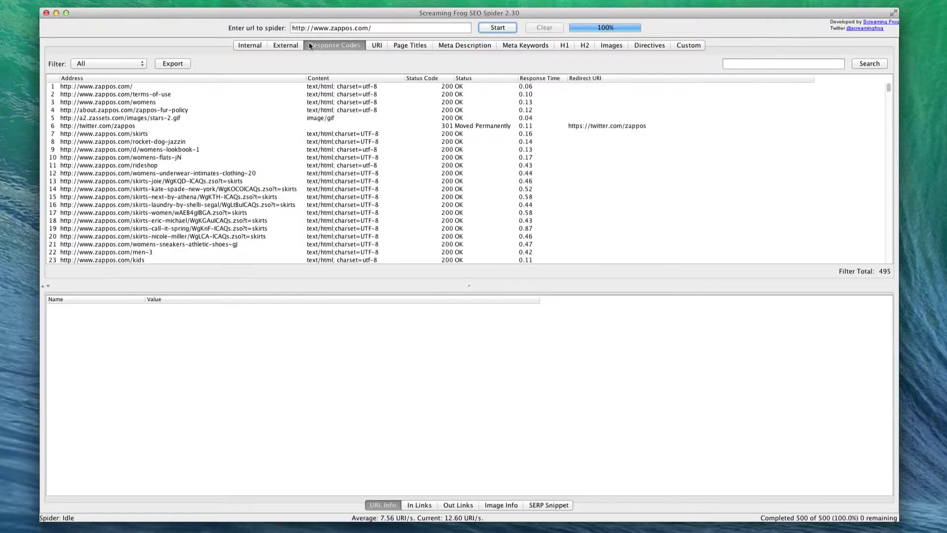
{"action": "left_click", "coordinate": [373, 45]}
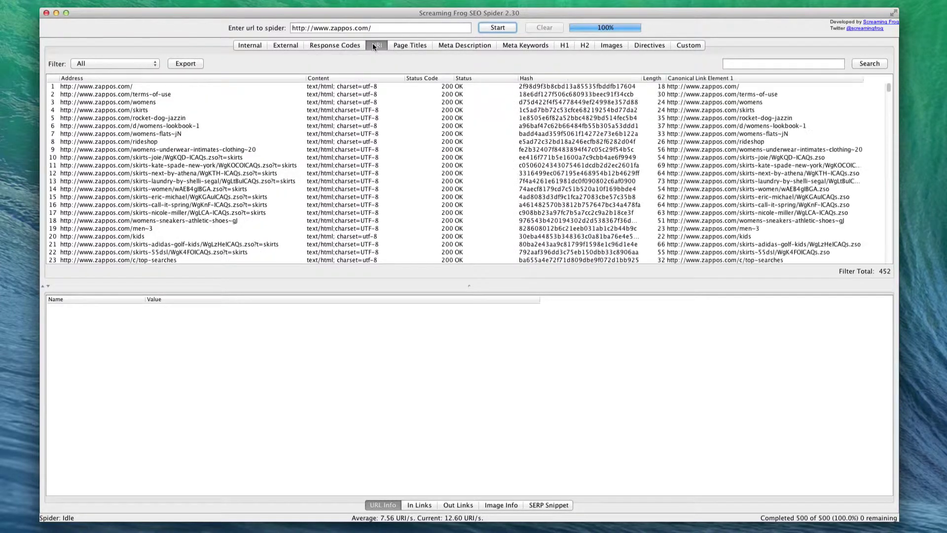
{"action": "left_click", "coordinate": [404, 45]}
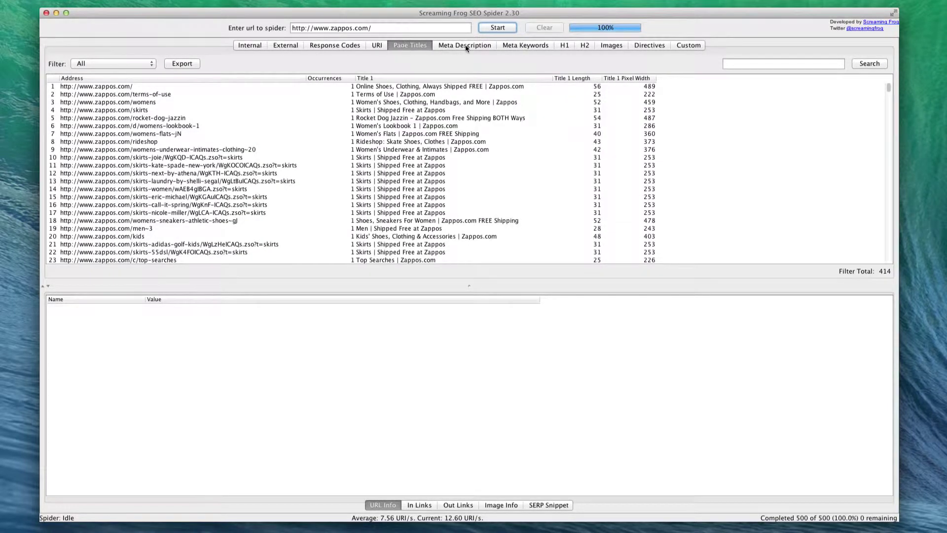
{"action": "left_click", "coordinate": [465, 45]}
{"action": "left_click", "coordinate": [526, 45]}
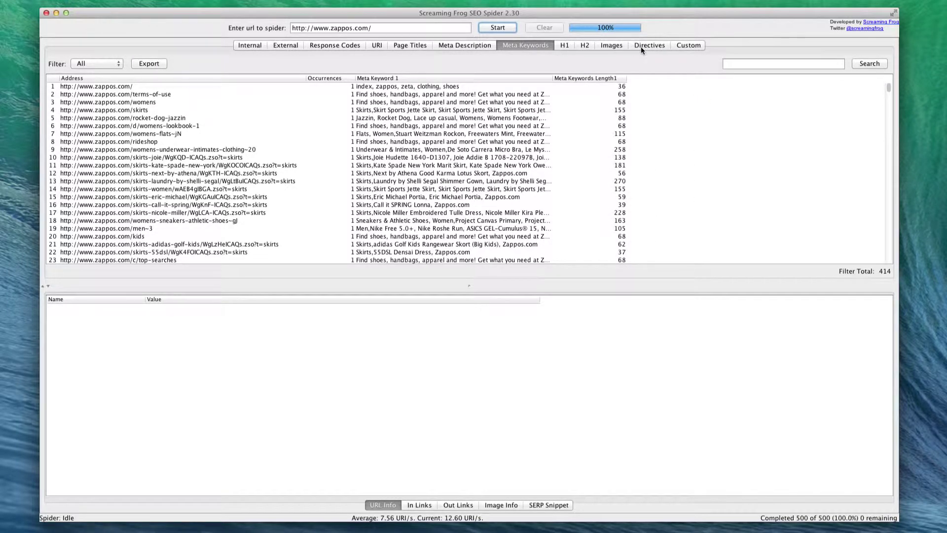
{"action": "left_click", "coordinate": [242, 46]}
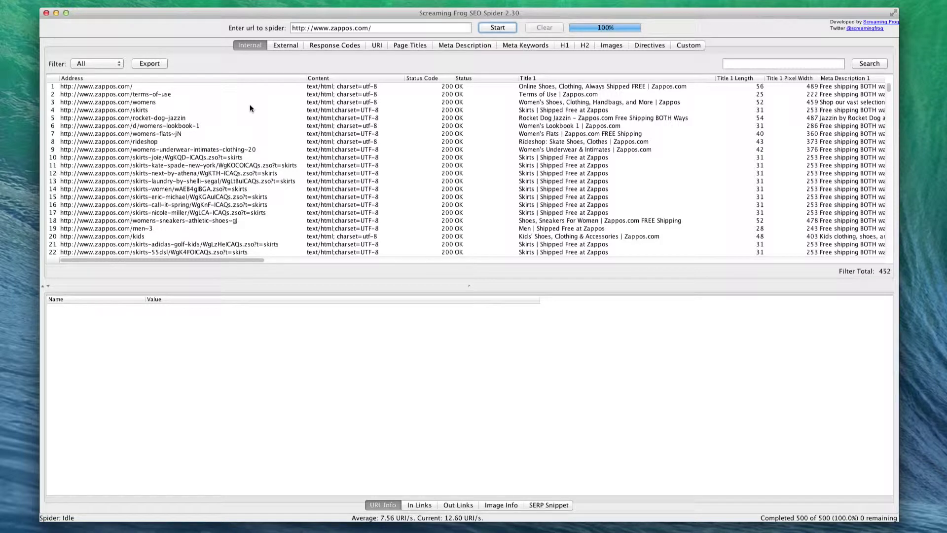
- Select the zappos.com/kids row and check its SERP snippet title truncation count of 0
{"action": "scroll", "coordinate": [192, 121], "scroll_direction": "down", "scroll_amount": 4}
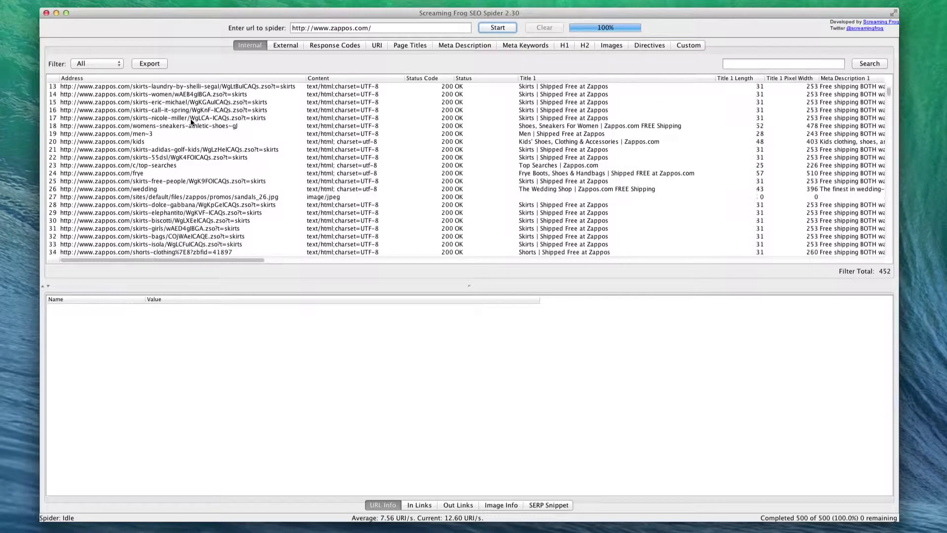
{"action": "left_click", "coordinate": [117, 141]}
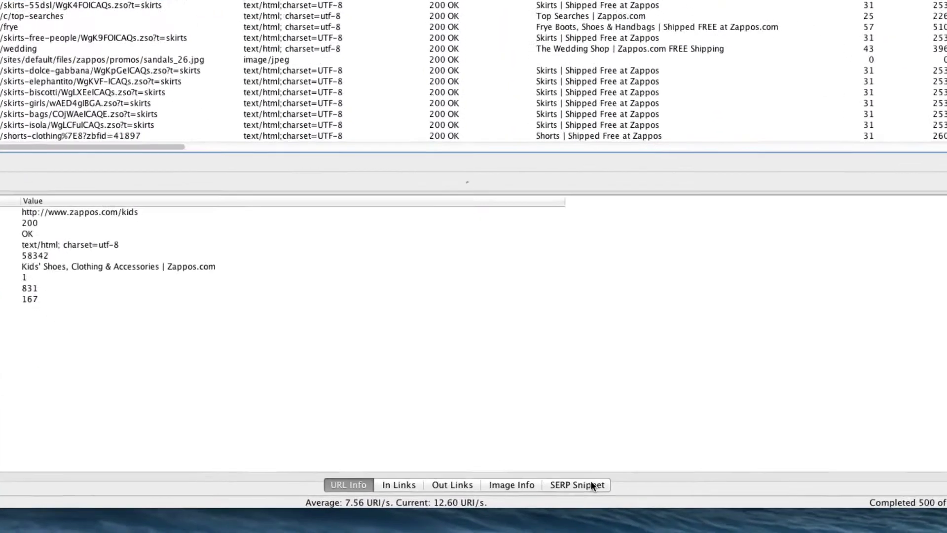
{"action": "left_click", "coordinate": [557, 477]}
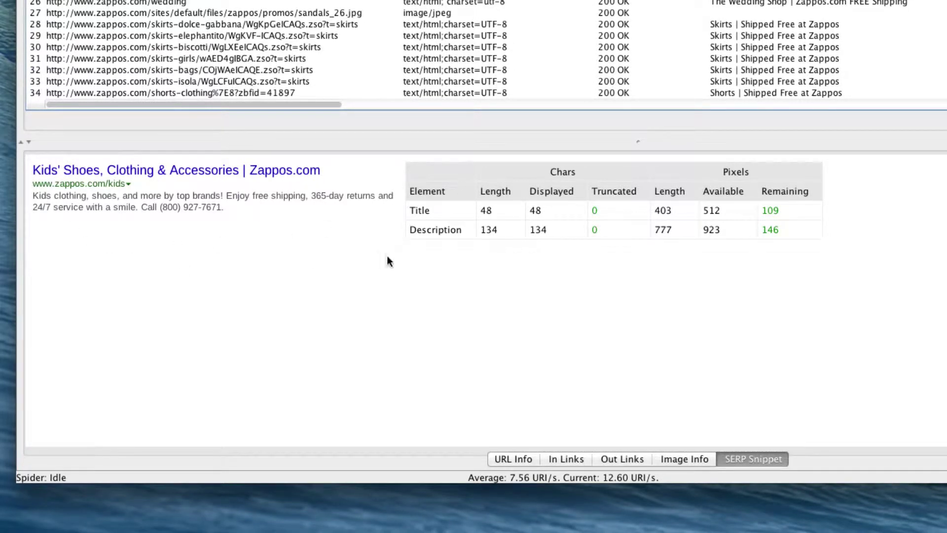
{"action": "double_click", "coordinate": [594, 211]}
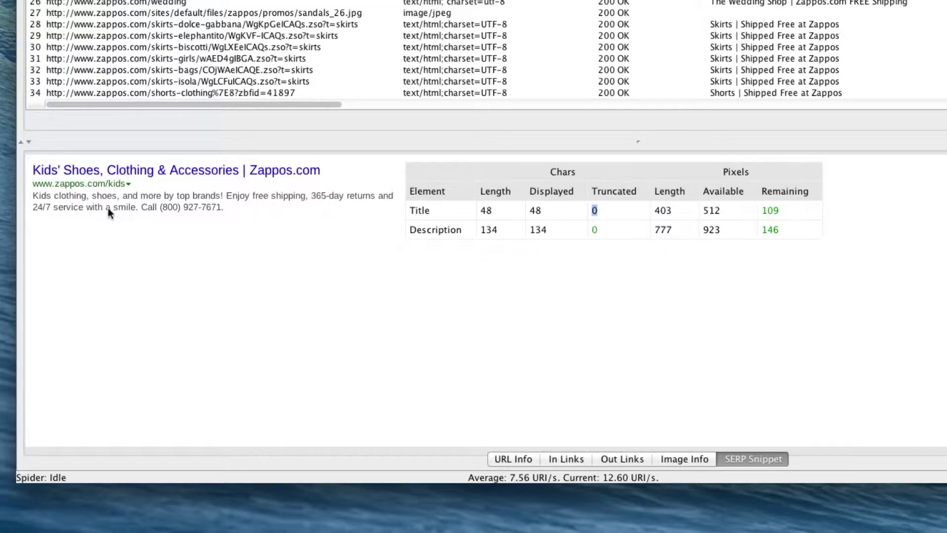
{"action": "left_click", "coordinate": [410, 210]}
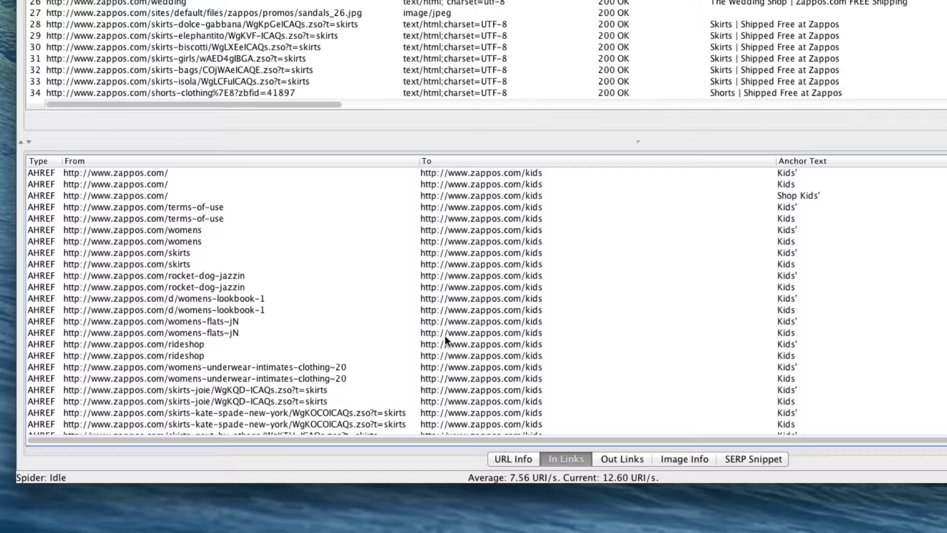
- Scroll through the pages linking to /kids, then show the /kids page's outgoing links
{"action": "scroll", "coordinate": [383, 297], "scroll_direction": "down", "scroll_amount": 10}
{"action": "scroll", "coordinate": [382, 297], "scroll_direction": "down", "scroll_amount": 10}
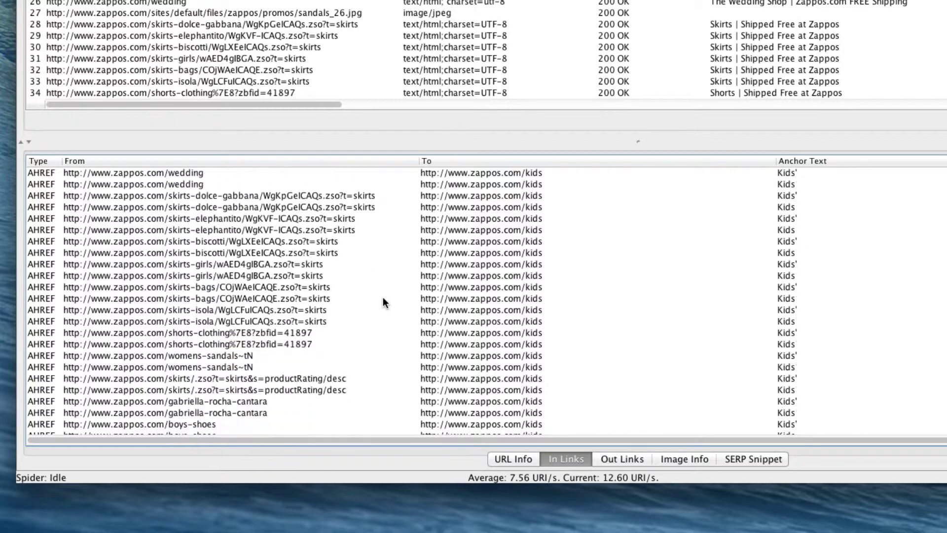
{"action": "scroll", "coordinate": [382, 297], "scroll_direction": "down", "scroll_amount": 10}
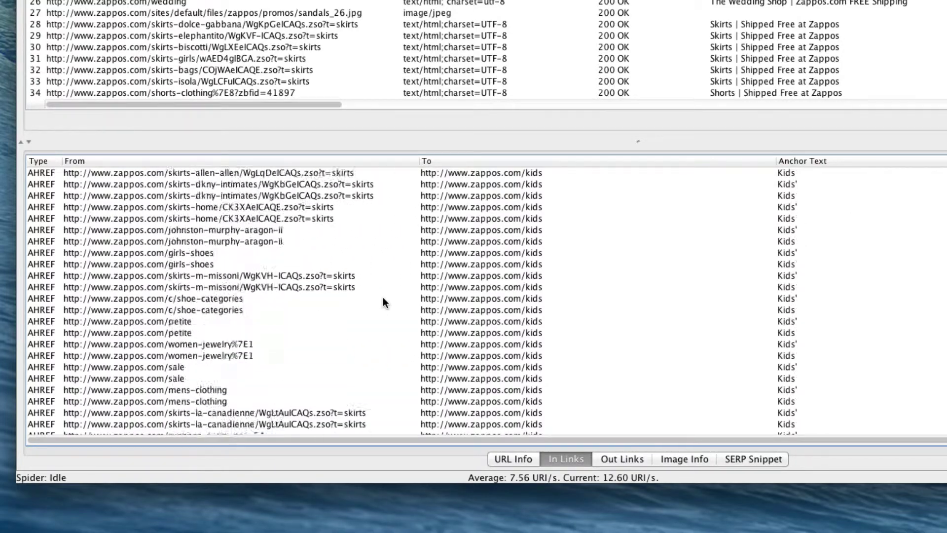
{"action": "scroll", "coordinate": [383, 301], "scroll_direction": "down", "scroll_amount": 10}
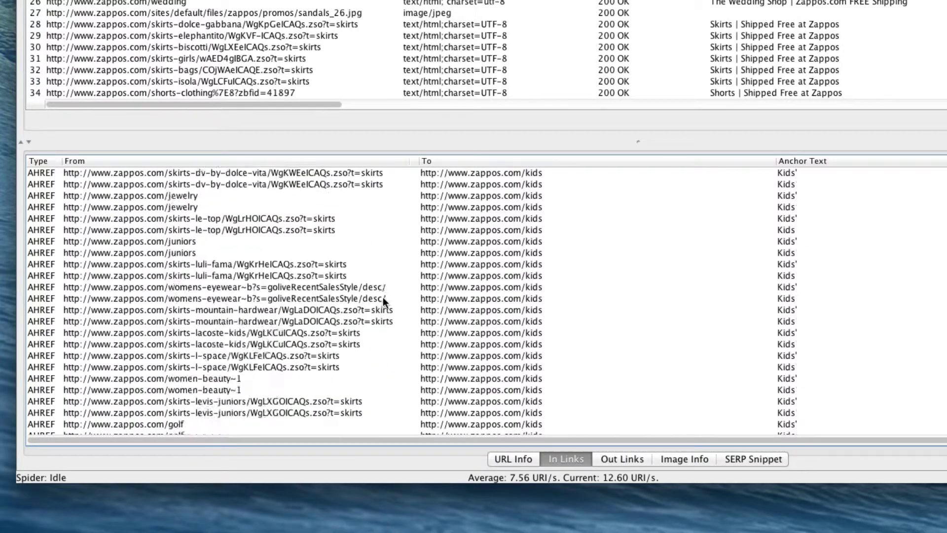
{"action": "scroll", "coordinate": [383, 297], "scroll_direction": "down", "scroll_amount": 5}
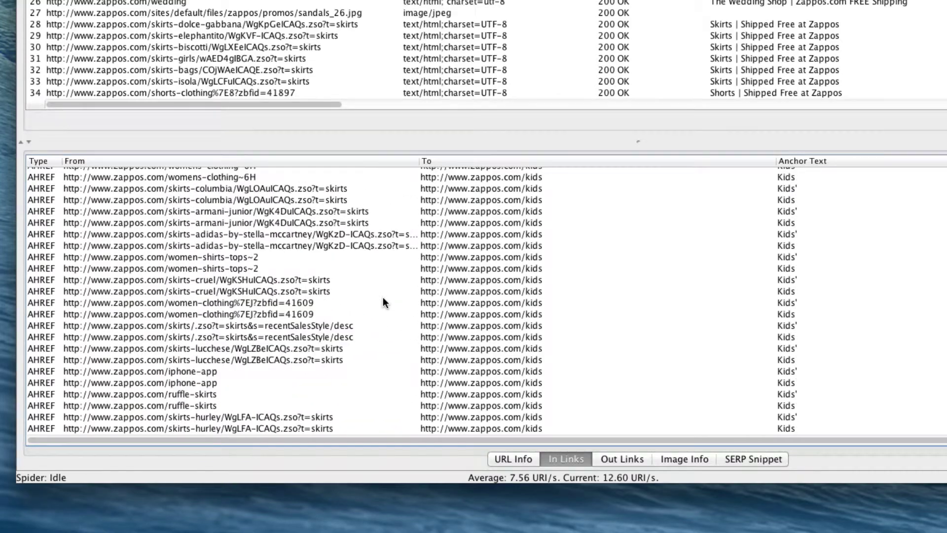
{"action": "scroll", "coordinate": [599, 280], "scroll_direction": "down", "scroll_amount": 5}
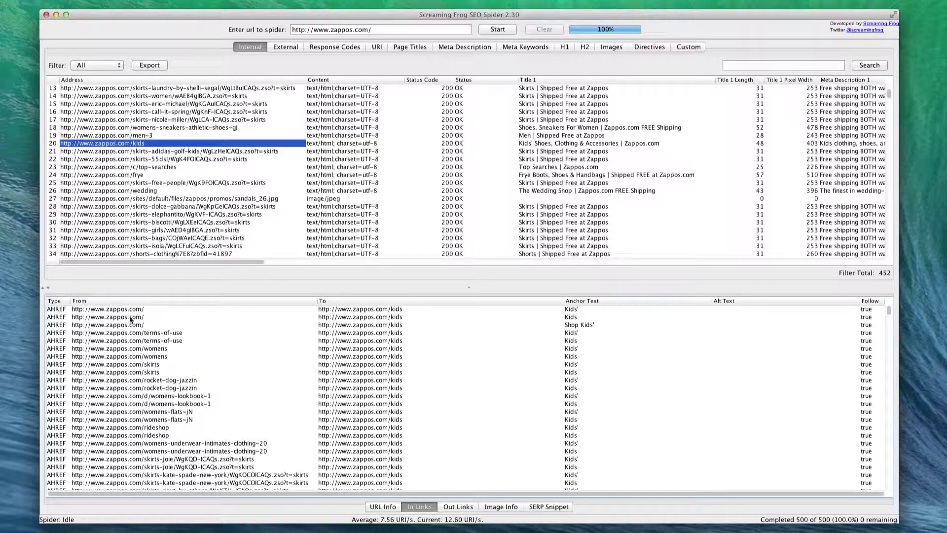
{"action": "scroll", "coordinate": [130, 318], "scroll_direction": "down", "scroll_amount": 4}
{"action": "scroll", "coordinate": [130, 318], "scroll_direction": "down", "scroll_amount": 10}
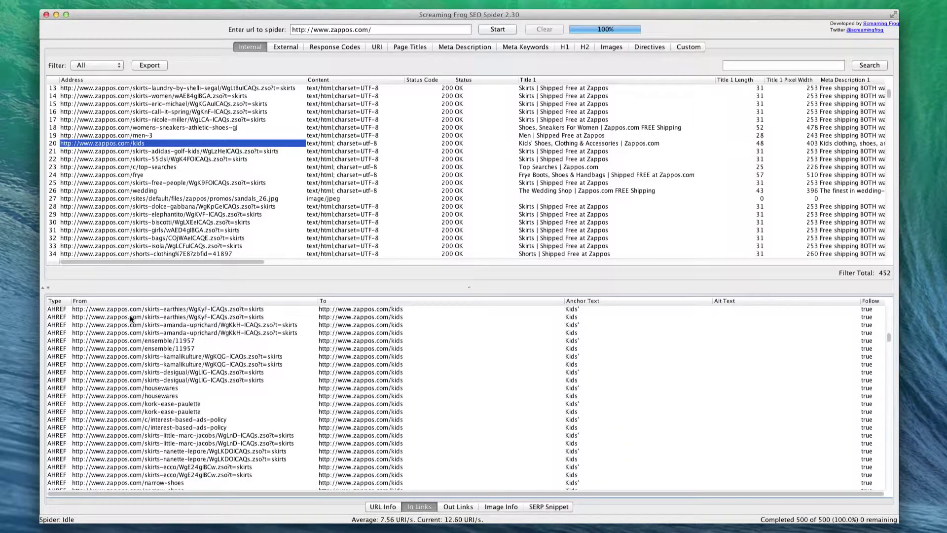
{"action": "left_click", "coordinate": [452, 507]}
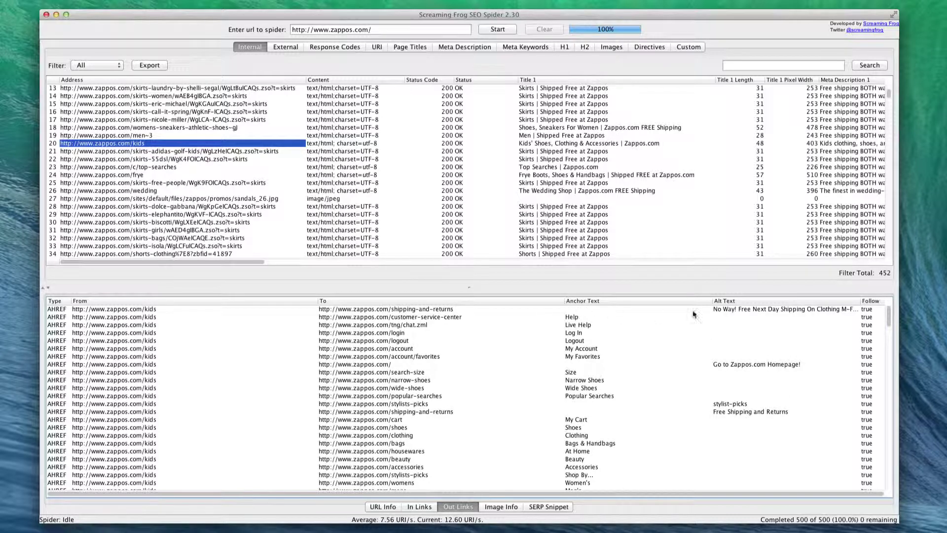
{"action": "scroll", "coordinate": [755, 310], "scroll_direction": "down", "scroll_amount": 4}
{"action": "scroll", "coordinate": [756, 310], "scroll_direction": "up", "scroll_amount": 4}
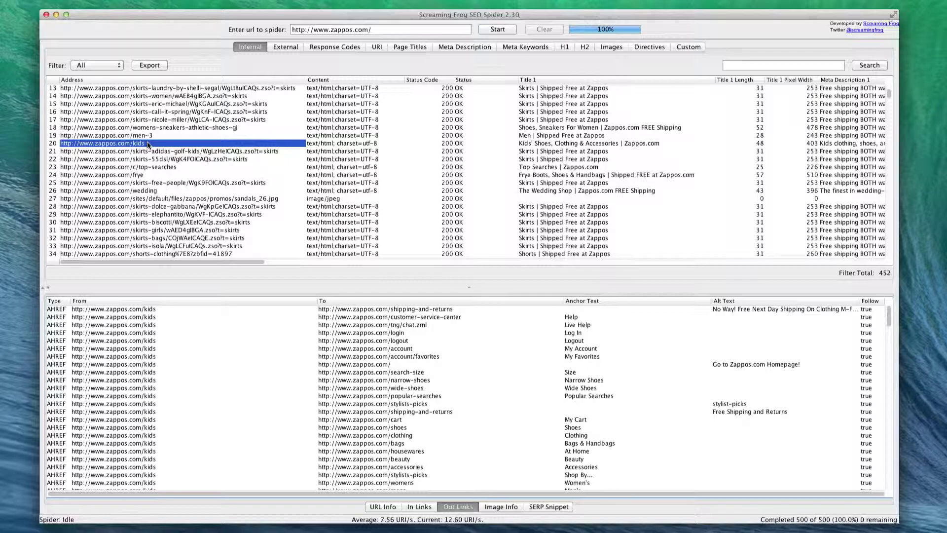
- Filter internal URLs to HTML, then CSS, then HTML again, and view the 43 external URLs
{"action": "left_click", "coordinate": [98, 65]}
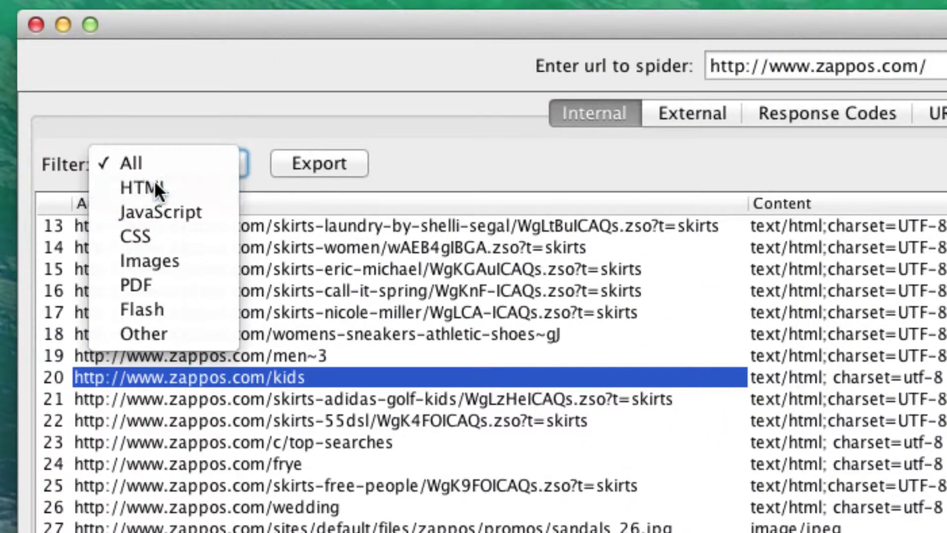
{"action": "left_click", "coordinate": [154, 180]}
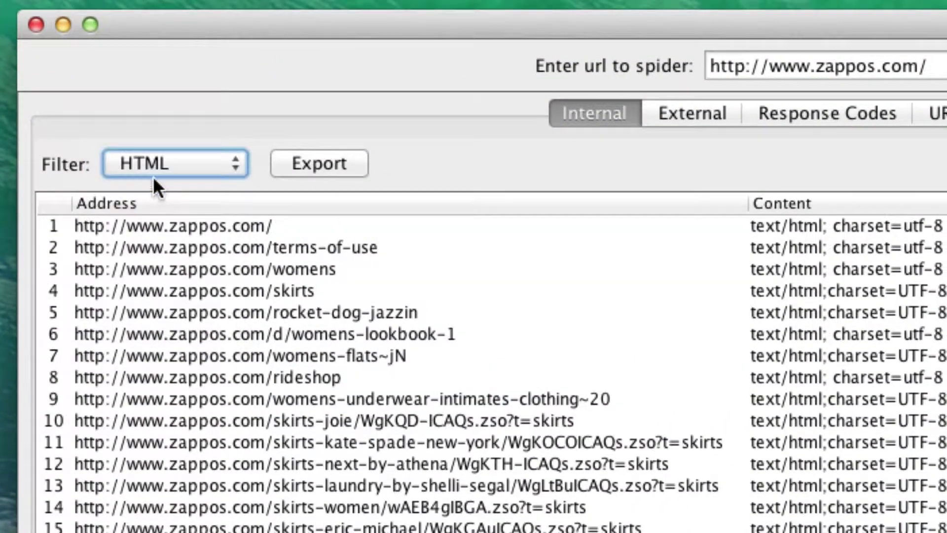
{"action": "left_click", "coordinate": [133, 158]}
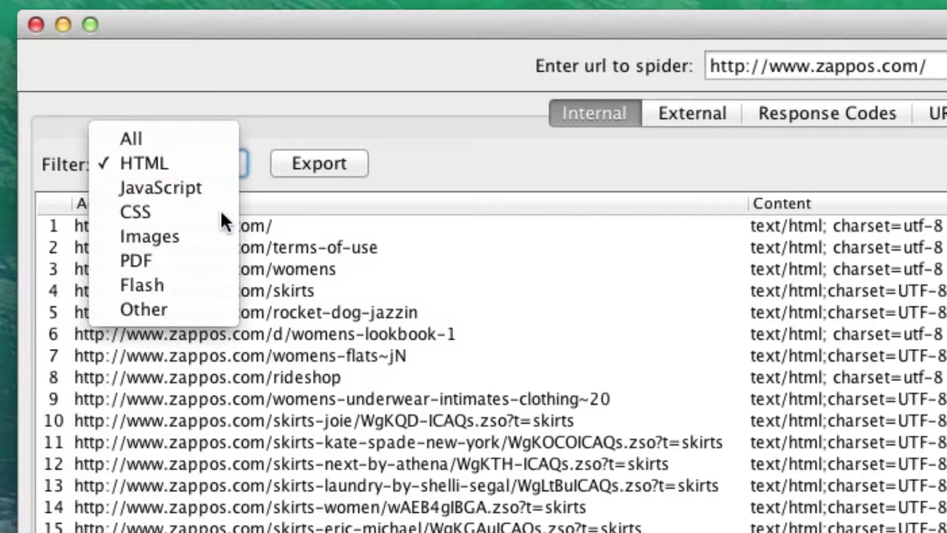
{"action": "left_click", "coordinate": [220, 211]}
{"action": "left_click", "coordinate": [150, 164]}
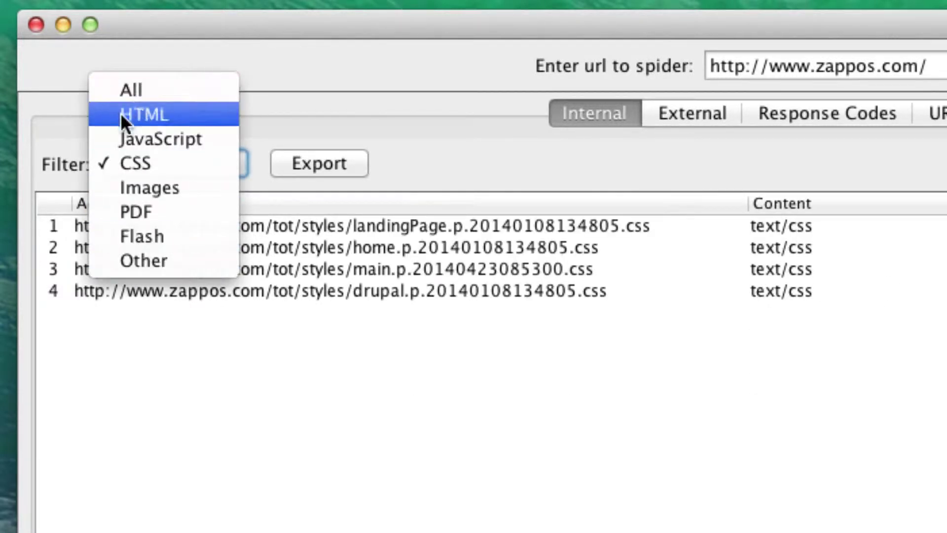
{"action": "left_click", "coordinate": [161, 120]}
{"action": "left_click", "coordinate": [668, 109]}
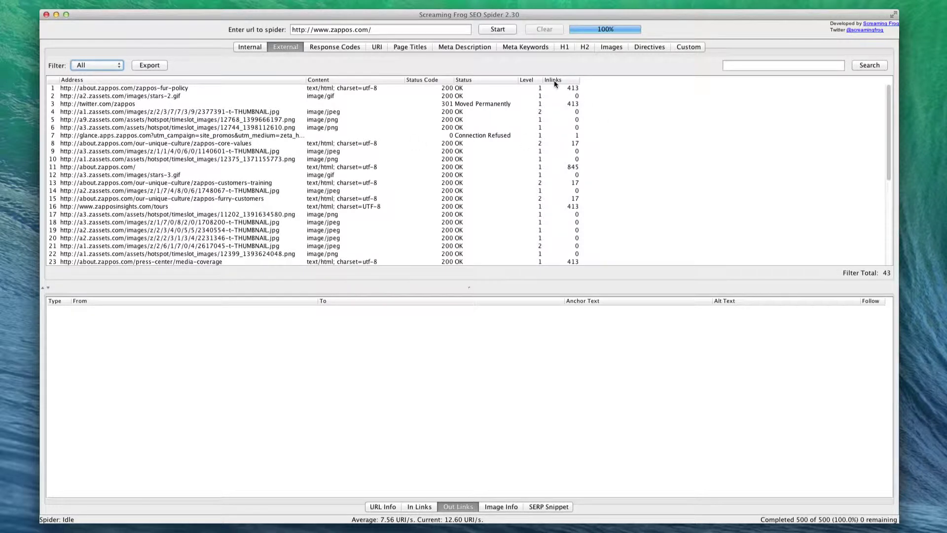
- Filter response codes by Client Error (4xx) and Server Error (5xx), finding no error URLs
{"action": "scroll", "coordinate": [492, 129], "scroll_direction": "down", "scroll_amount": 5}
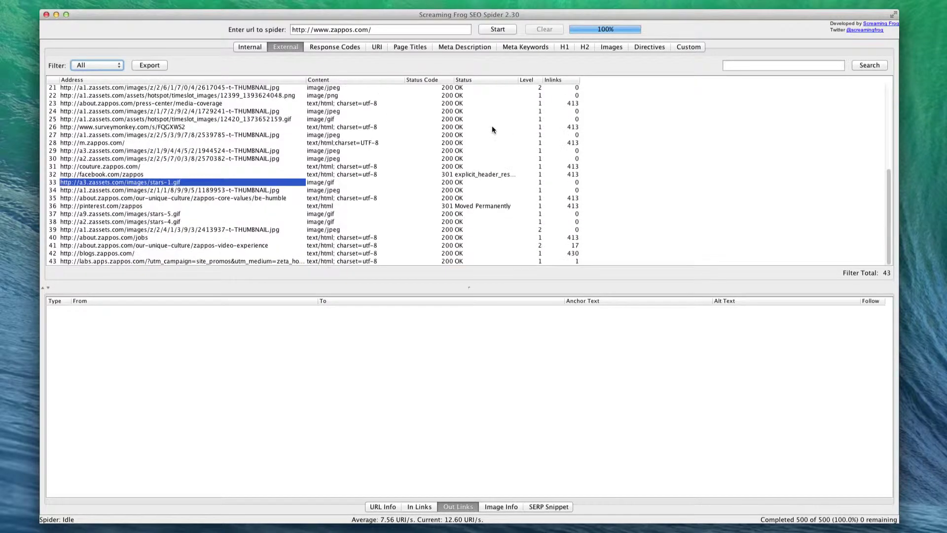
{"action": "left_click", "coordinate": [328, 46]}
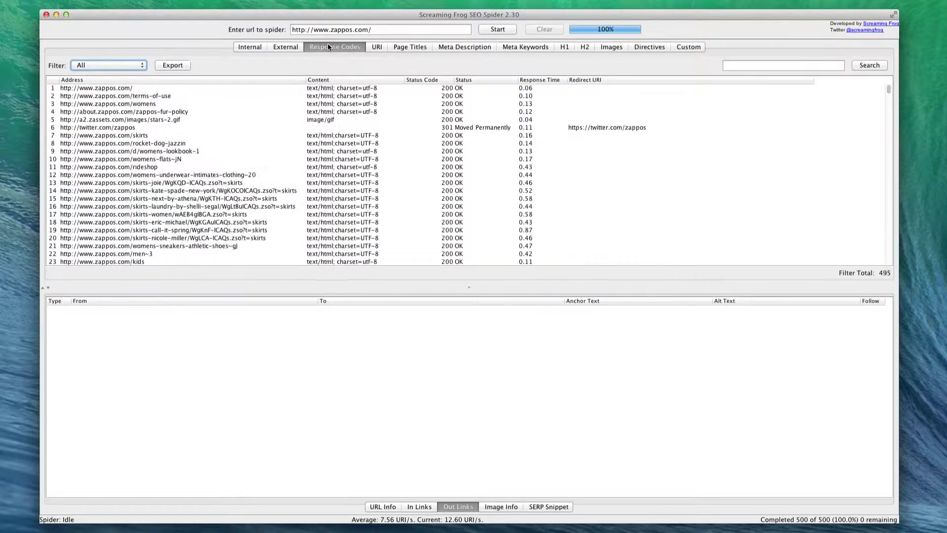
{"action": "left_click", "coordinate": [109, 65]}
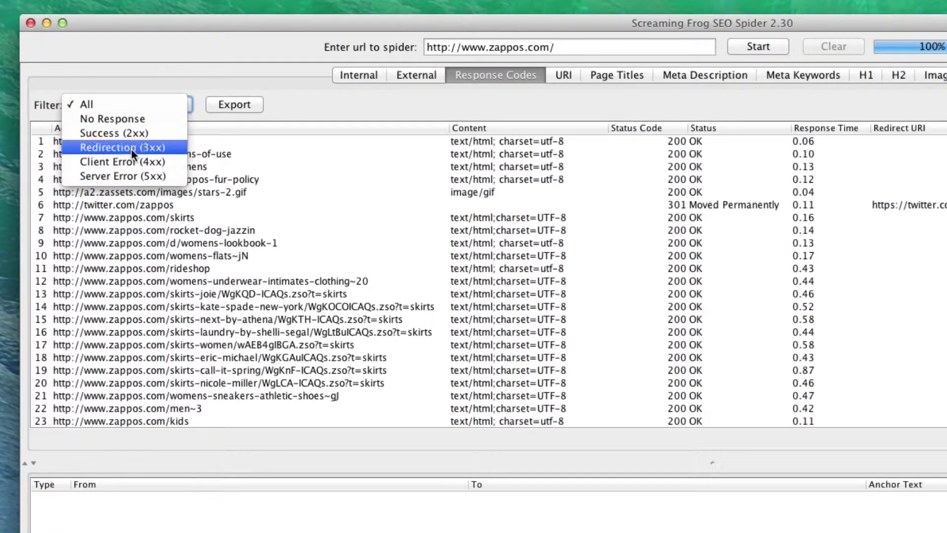
{"action": "left_click", "coordinate": [126, 161]}
{"action": "left_click", "coordinate": [124, 112]}
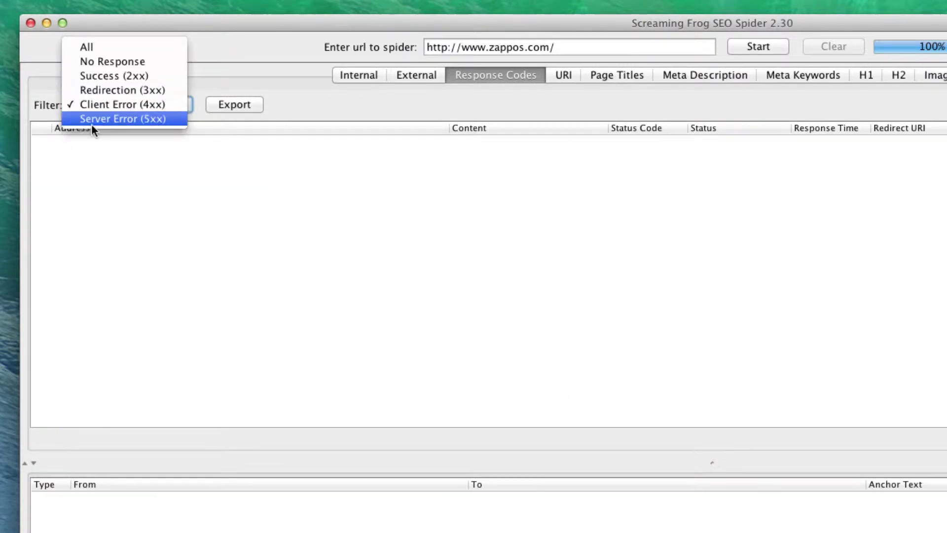
{"action": "left_click", "coordinate": [104, 118]}
{"action": "left_click", "coordinate": [128, 105]}
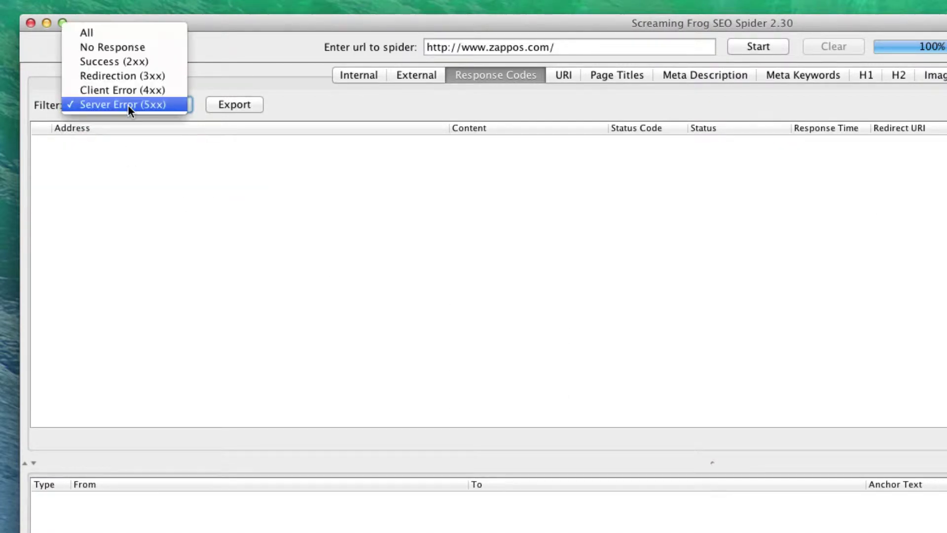
{"action": "left_click", "coordinate": [128, 90]}
{"action": "left_click", "coordinate": [127, 106]}
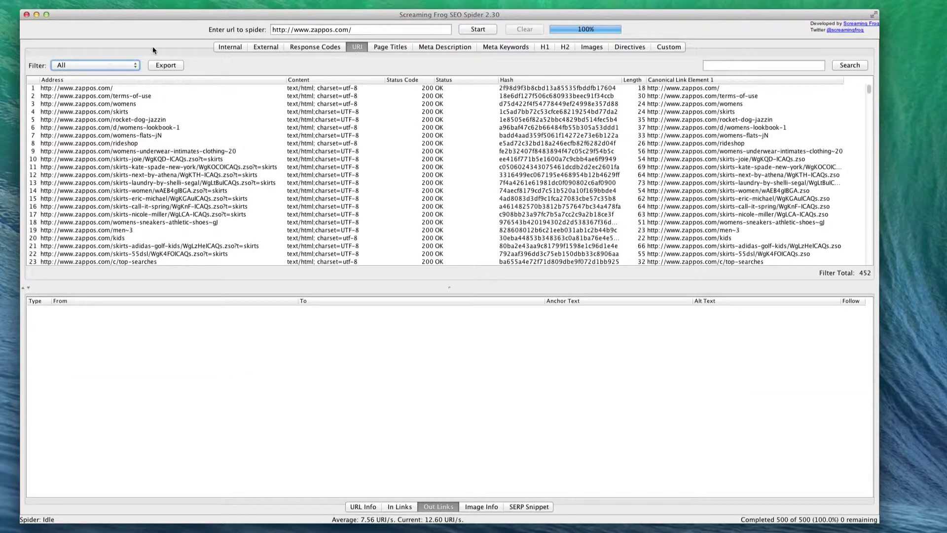
- Filter the URI report for Non ASCII Characters, then Underscores
{"action": "left_click", "coordinate": [93, 65]}
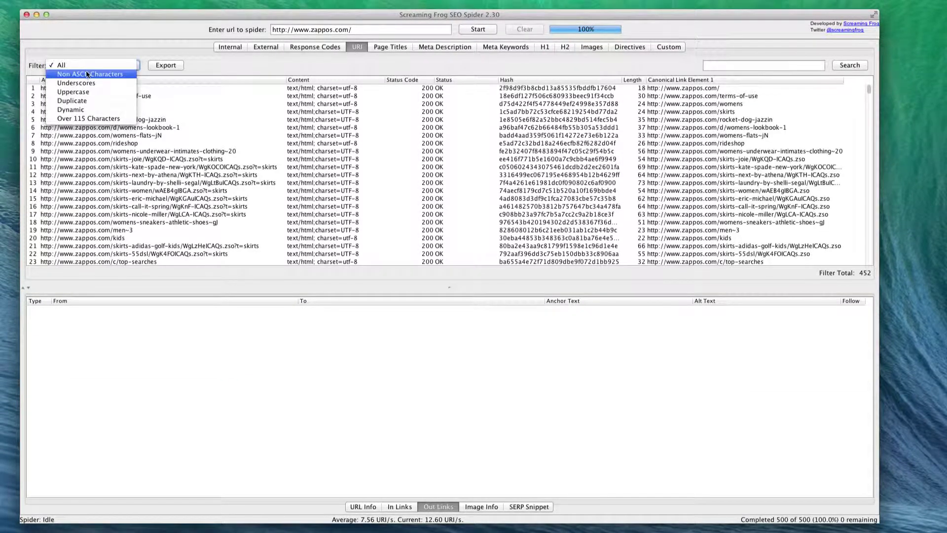
{"action": "left_click", "coordinate": [199, 64]}
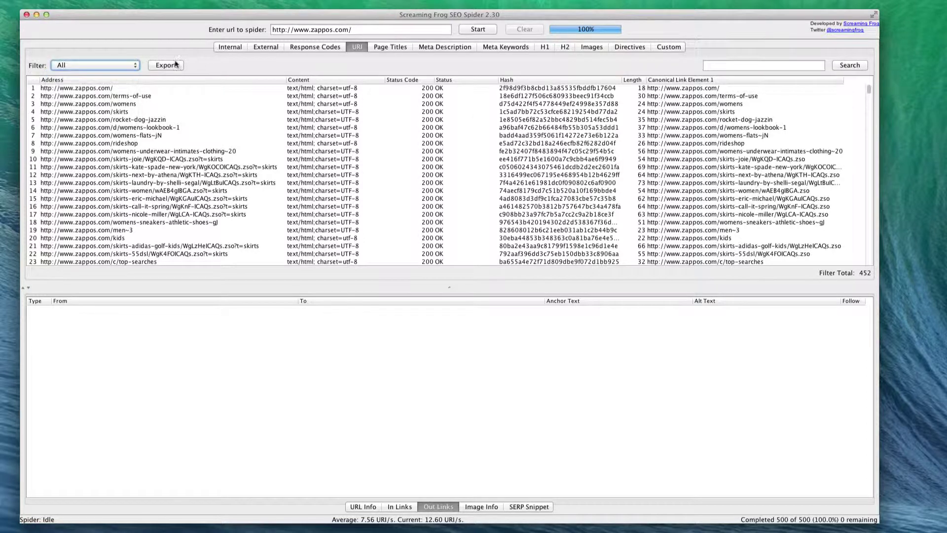
{"action": "left_click", "coordinate": [96, 65]}
{"action": "left_click", "coordinate": [98, 74]}
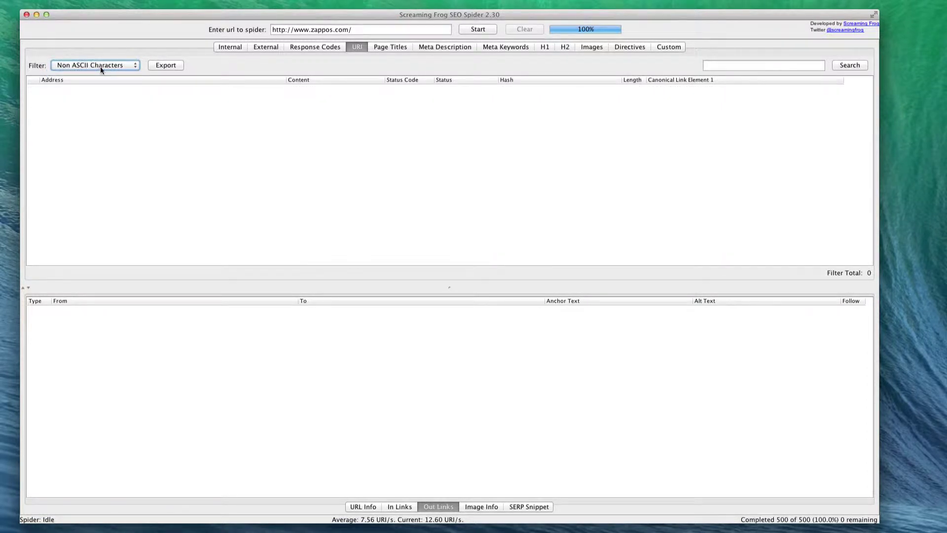
{"action": "left_click", "coordinate": [100, 66]}
{"action": "left_click", "coordinate": [96, 74]}
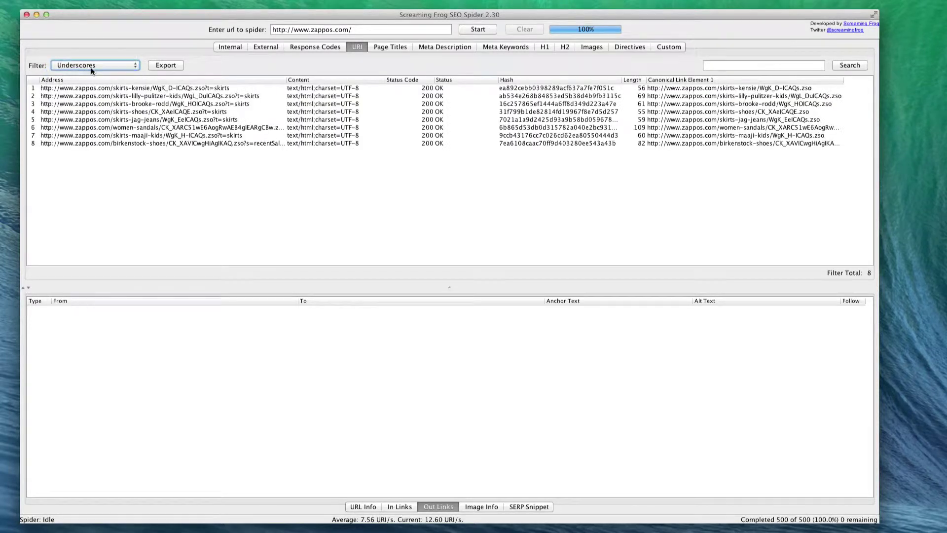
- Show Duplicate URLs, then the one URL Over 115 Characters, resizing the Address column
{"action": "left_click", "coordinate": [91, 68]}
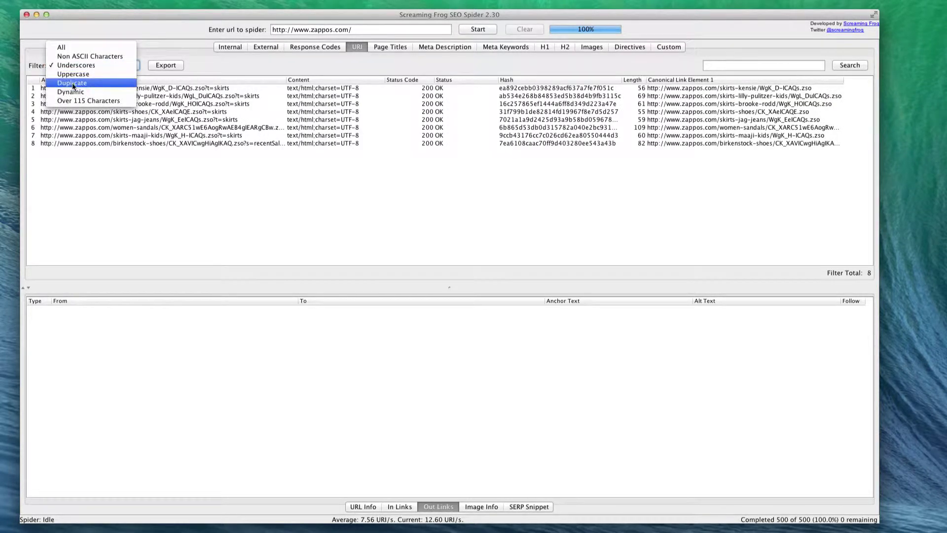
{"action": "left_click", "coordinate": [73, 84]}
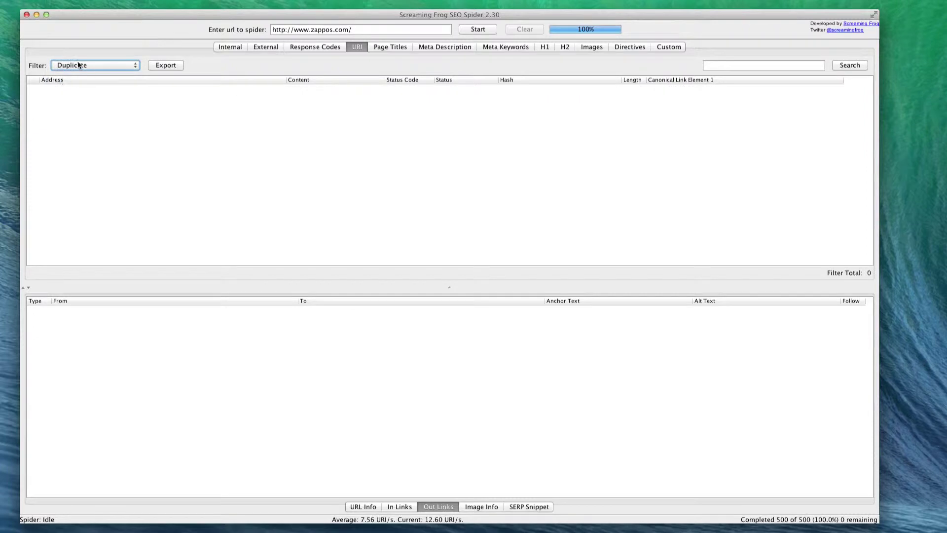
{"action": "left_click", "coordinate": [78, 65]}
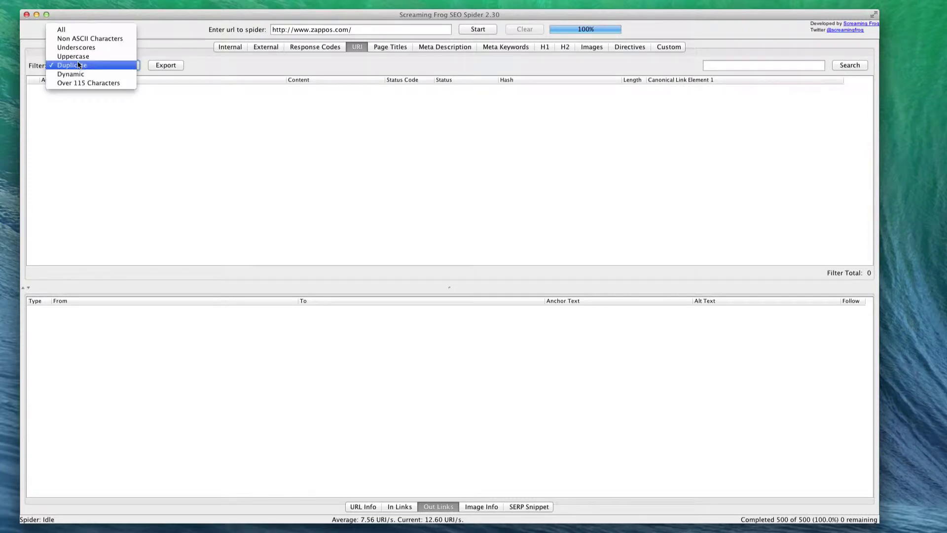
{"action": "left_click", "coordinate": [96, 82]}
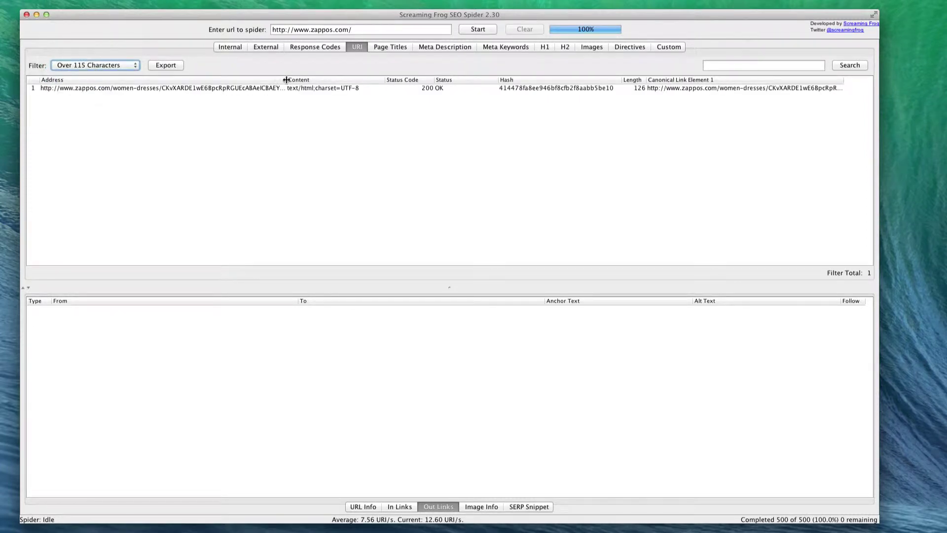
{"action": "left_click_drag", "start_coordinate": [286, 80], "coordinate": [509, 82]}
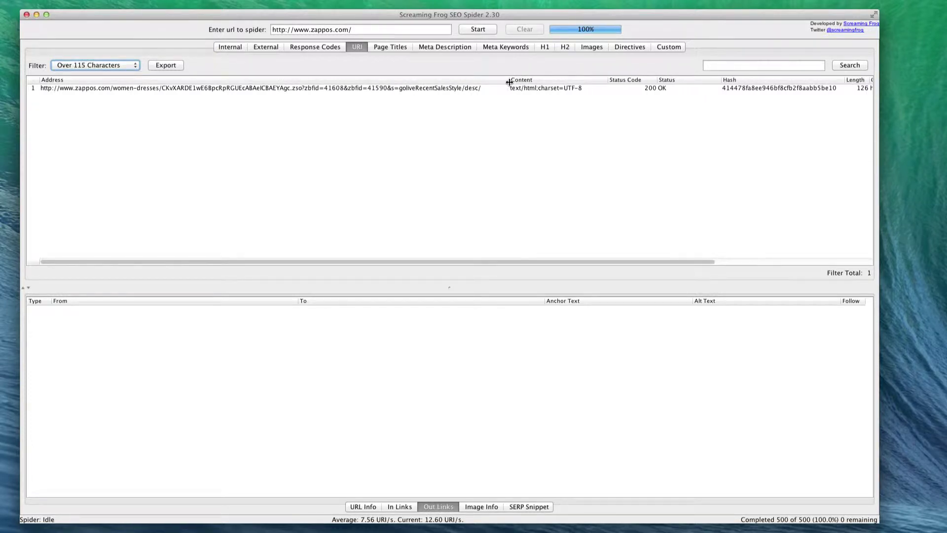
{"action": "left_click_drag", "start_coordinate": [509, 82], "coordinate": [241, 82]}
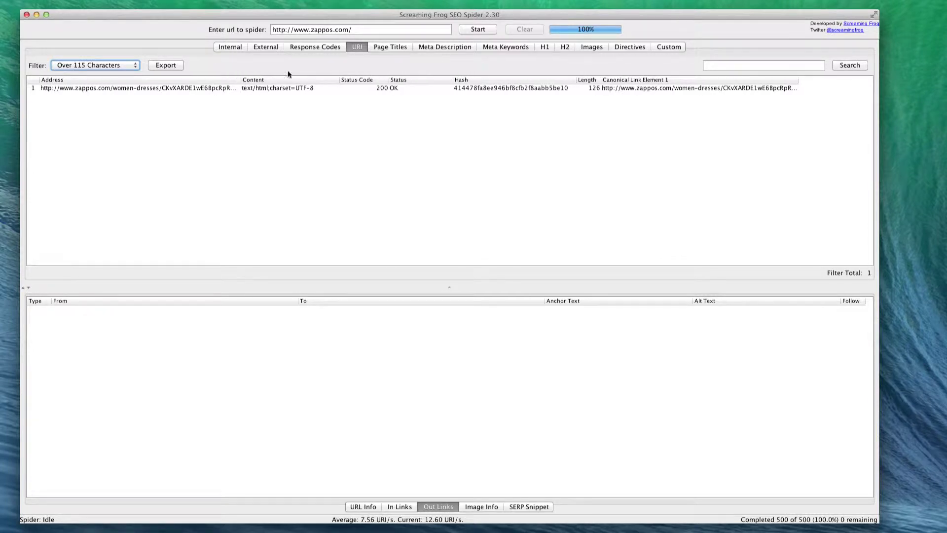
{"action": "left_click", "coordinate": [381, 50]}
- List the seven titles over 65 characters, widen Title 1, and view the Vionic page's Out Links
{"action": "left_click", "coordinate": [112, 65]}
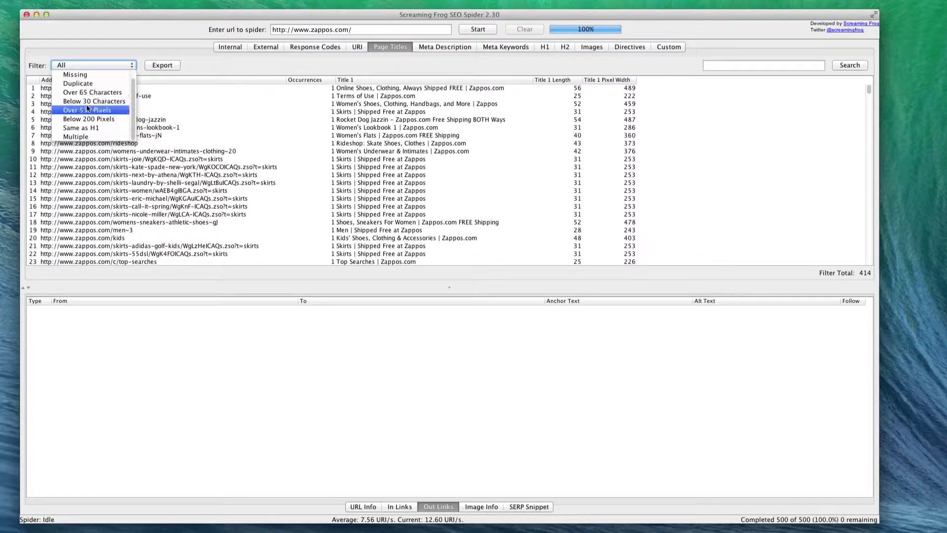
{"action": "left_click", "coordinate": [75, 94]}
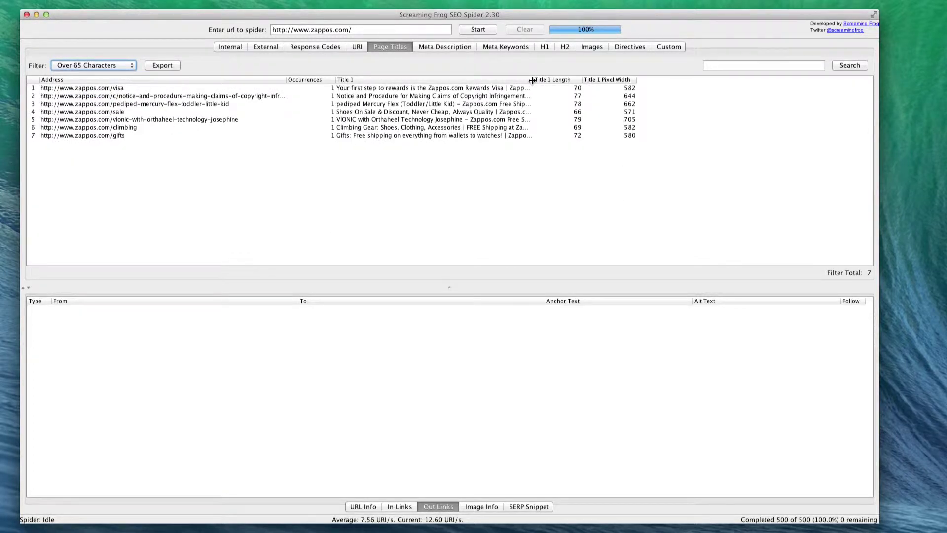
{"action": "left_click_drag", "start_coordinate": [533, 80], "coordinate": [592, 80]}
{"action": "left_click", "coordinate": [506, 120]}
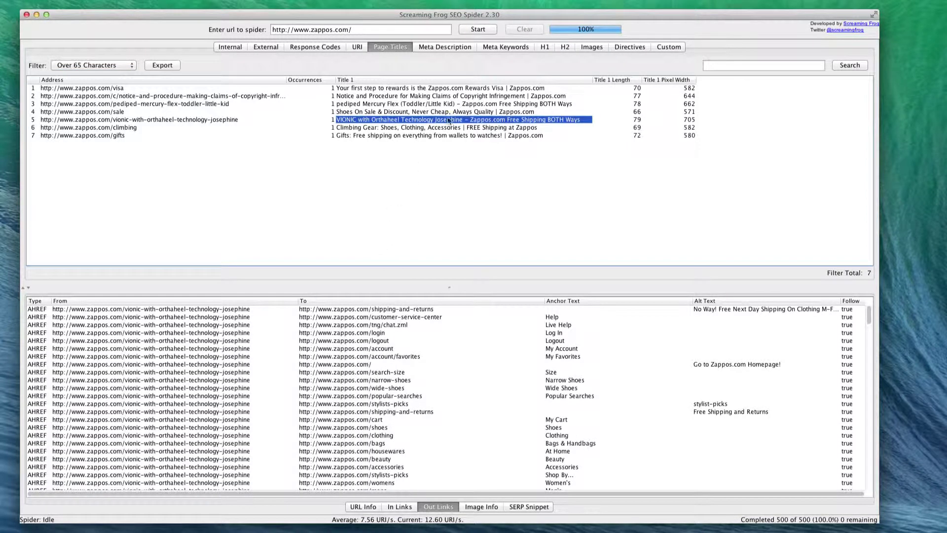
{"action": "left_click", "coordinate": [437, 47]}
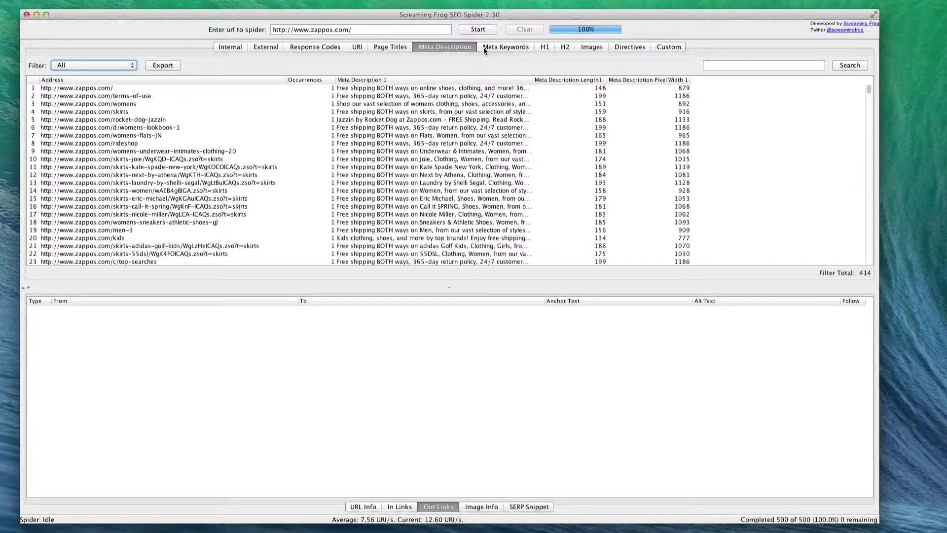
- Show the 31 pages missing an H1 in the H1 report
{"action": "left_click", "coordinate": [508, 46]}
{"action": "left_click", "coordinate": [545, 50]}
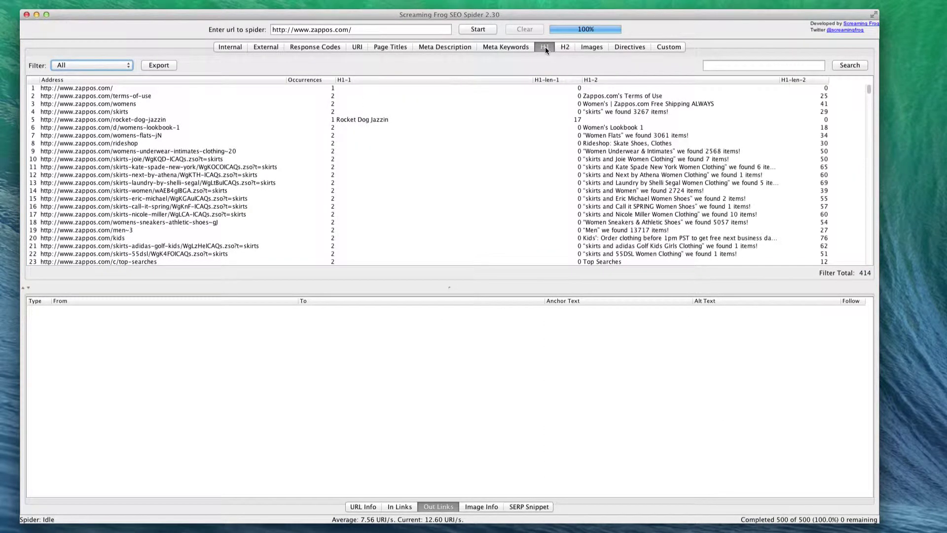
{"action": "left_click", "coordinate": [54, 67]}
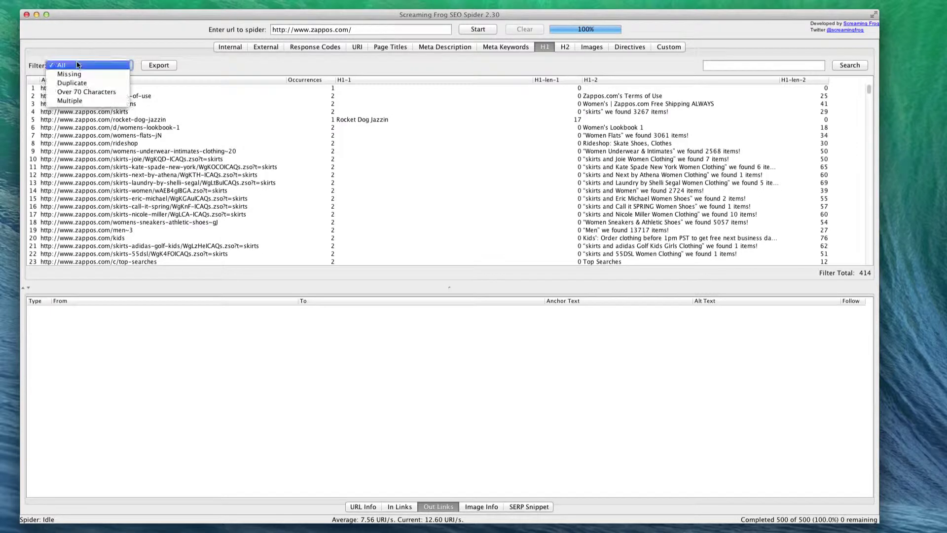
{"action": "left_click", "coordinate": [86, 74]}
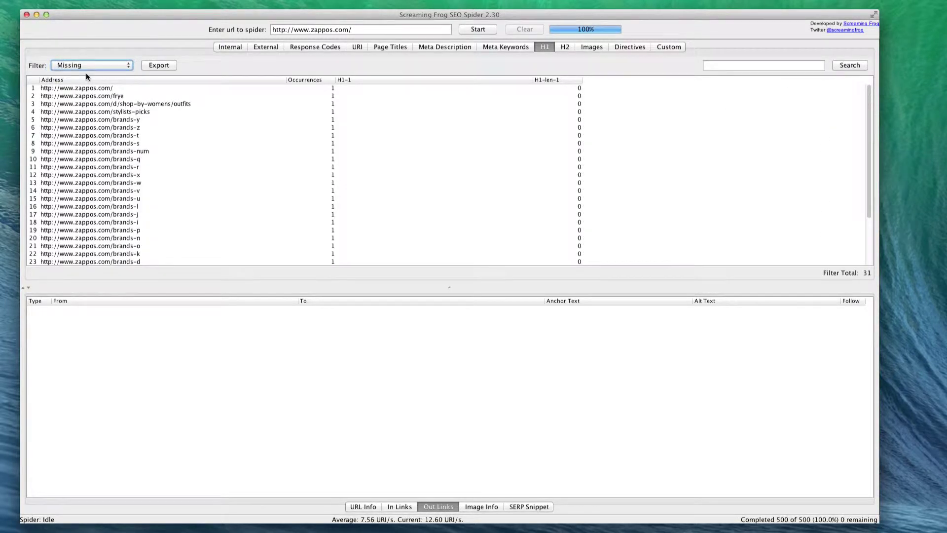
{"action": "scroll", "coordinate": [128, 106], "scroll_direction": "down", "scroll_amount": 3}
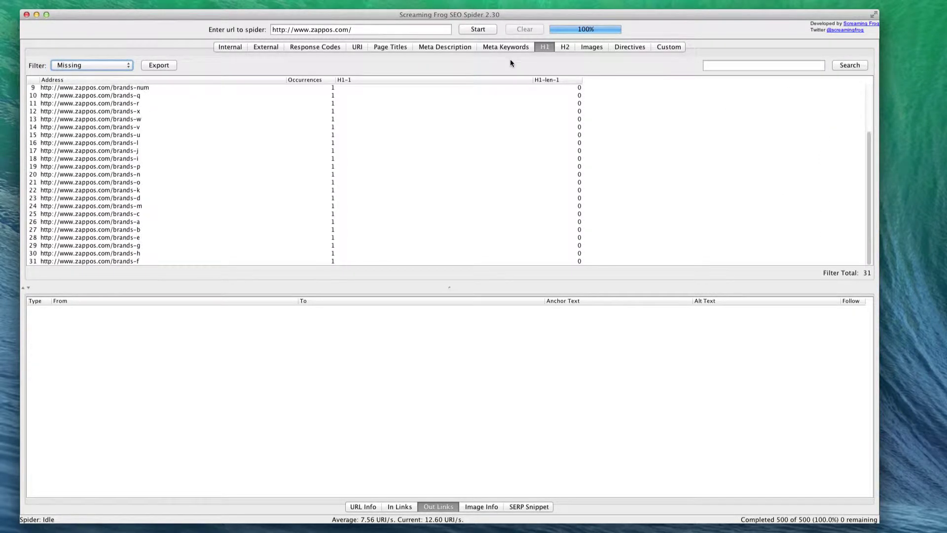
- Switch the H1 filter to Duplicate and scroll through the 394 pages
{"action": "left_click", "coordinate": [108, 67]}
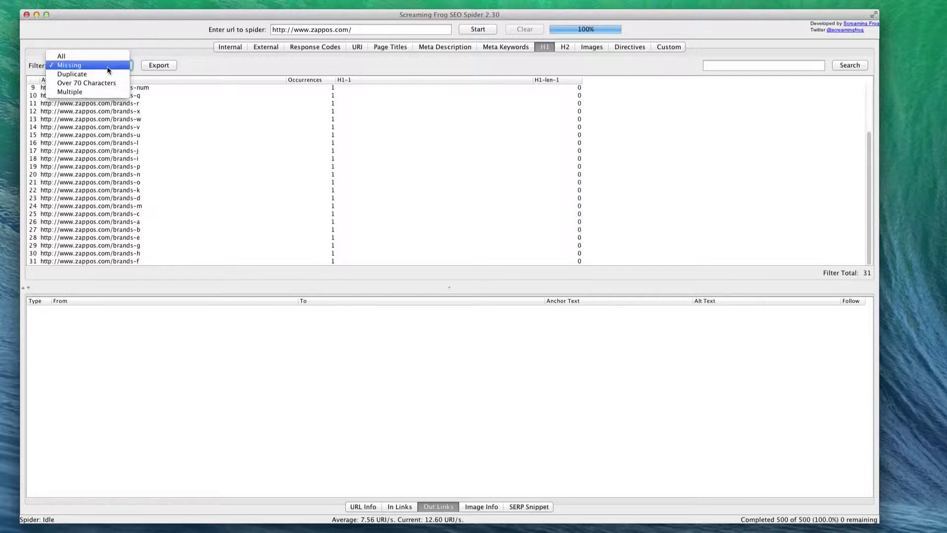
{"action": "left_click", "coordinate": [112, 74]}
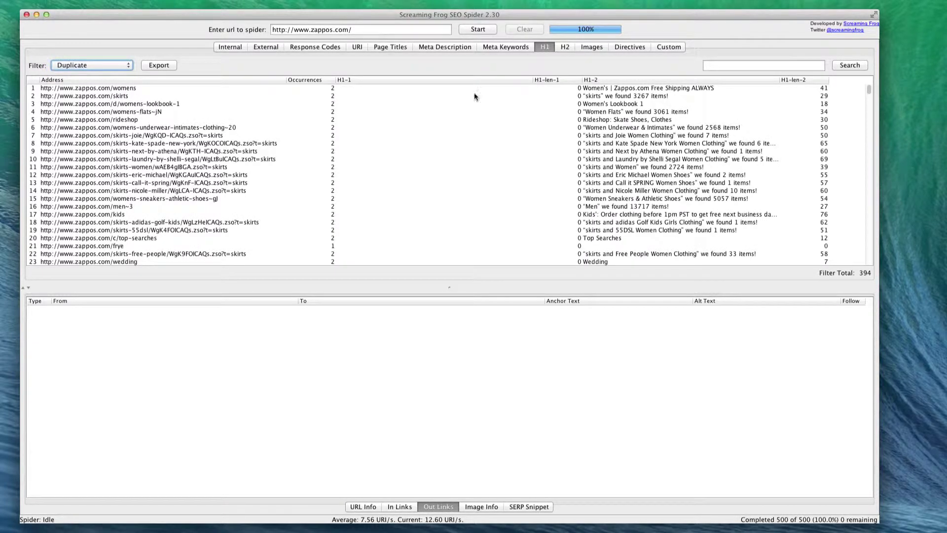
{"action": "scroll", "coordinate": [419, 124], "scroll_direction": "down", "scroll_amount": 20}
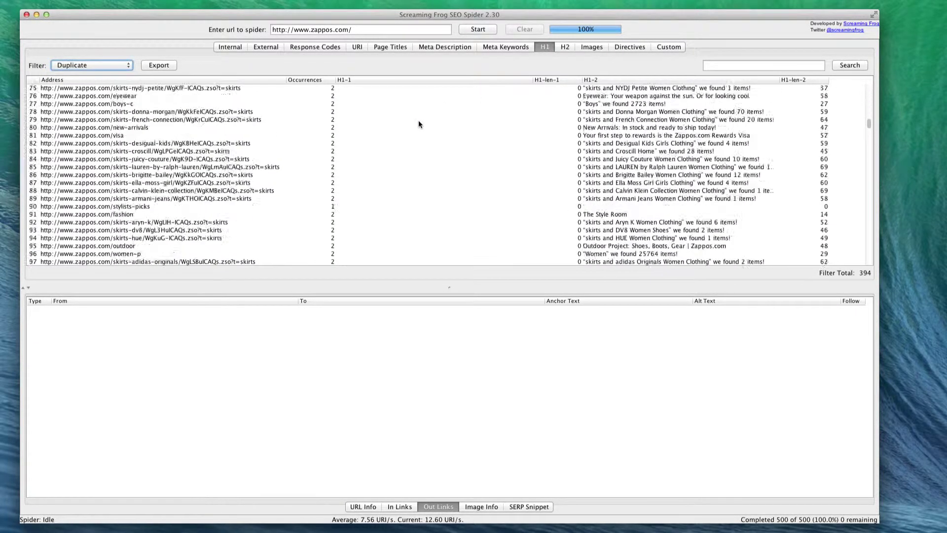
{"action": "scroll", "coordinate": [418, 123], "scroll_direction": "up", "scroll_amount": 20}
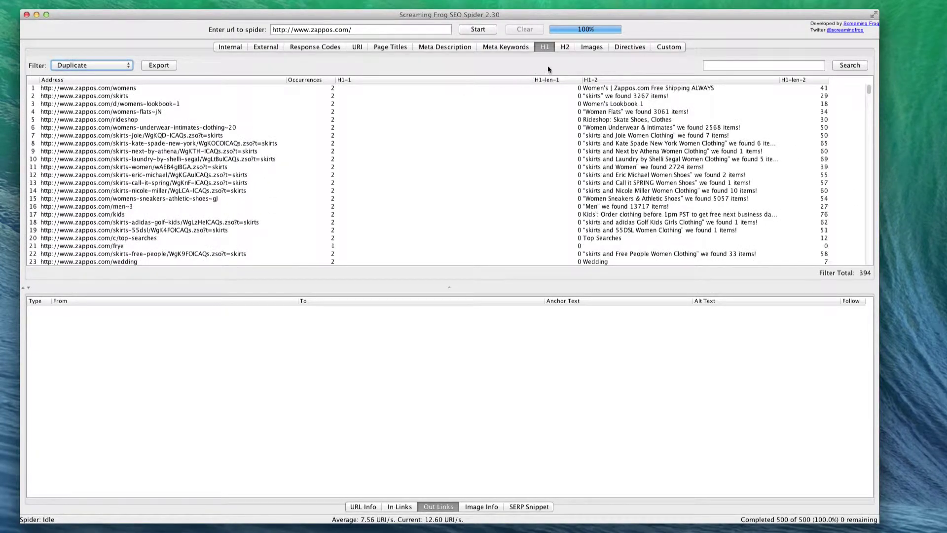
{"action": "left_click", "coordinate": [567, 47]}
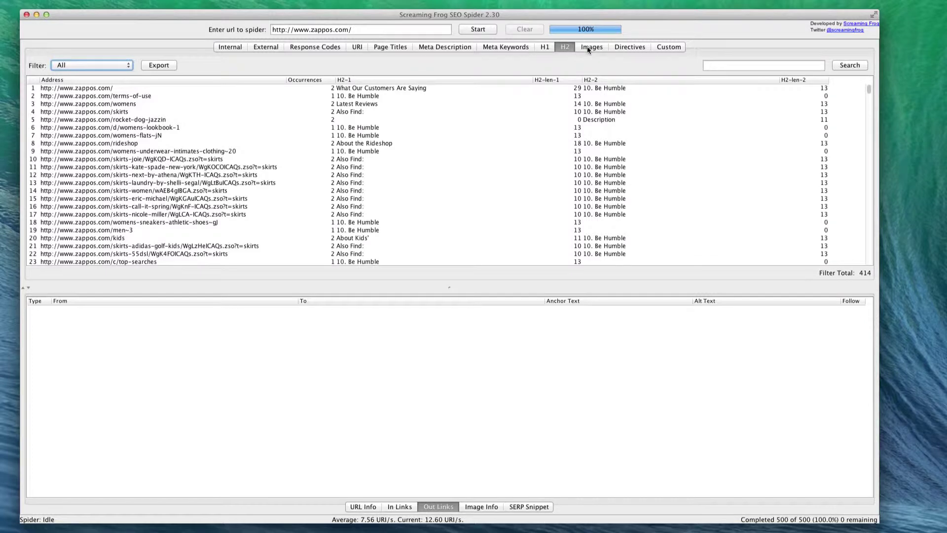
- Filter images by Over 100 kb (five), Missing Alt Text and Alt Text Over 100 Characters, then All
{"action": "left_click", "coordinate": [587, 46]}
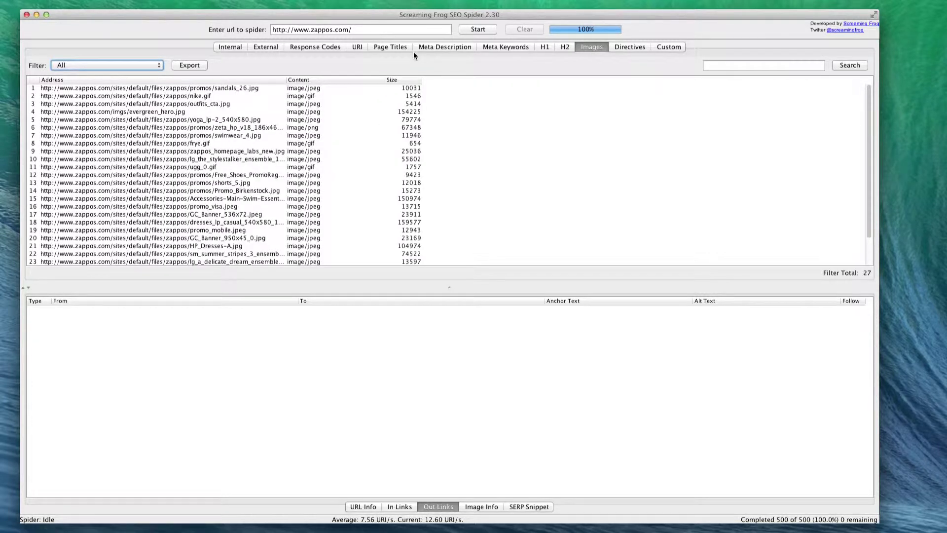
{"action": "left_click", "coordinate": [93, 66]}
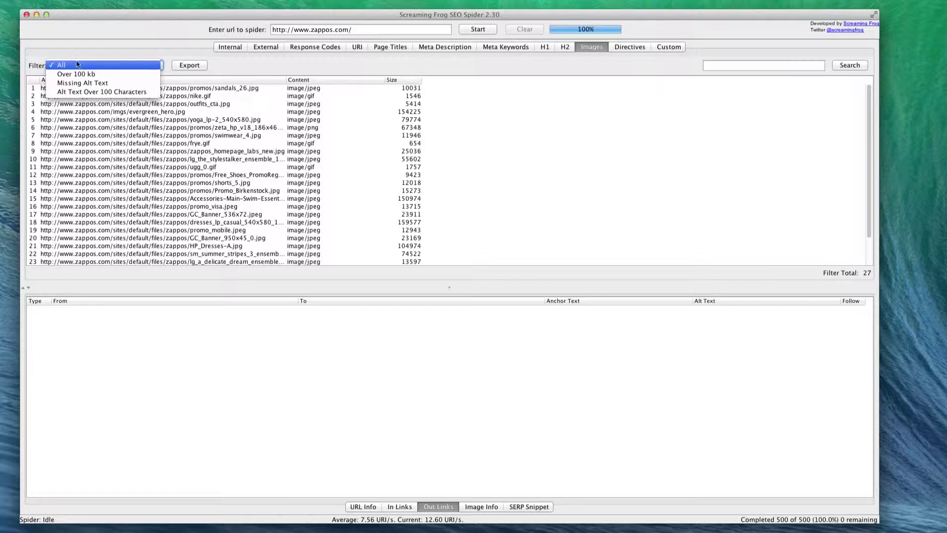
{"action": "left_click", "coordinate": [70, 74]}
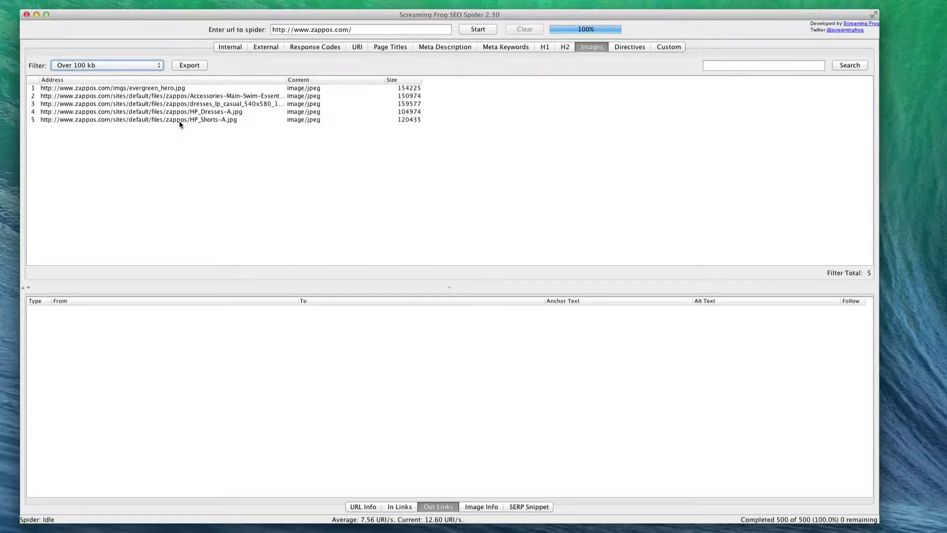
{"action": "left_click", "coordinate": [125, 64]}
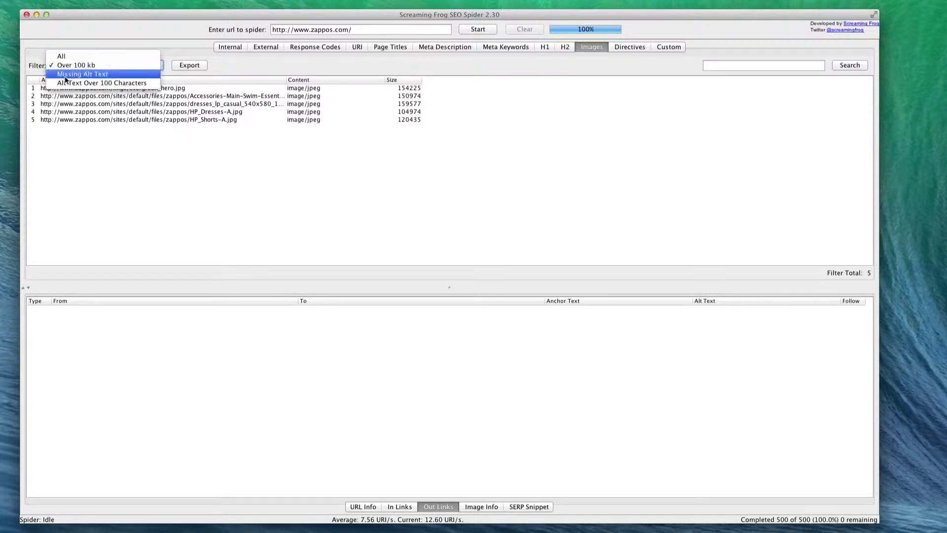
{"action": "left_click", "coordinate": [105, 75]}
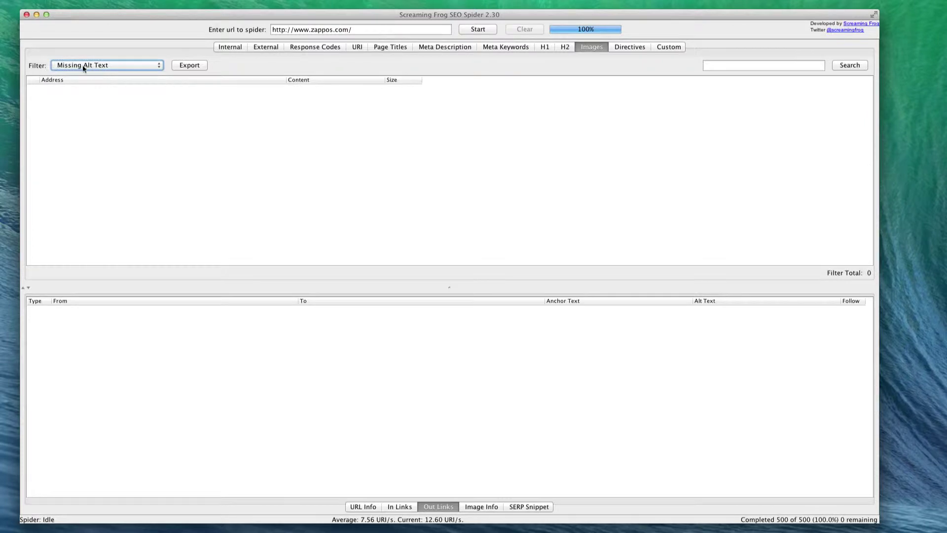
{"action": "left_click", "coordinate": [82, 64]}
{"action": "left_click", "coordinate": [124, 73]}
{"action": "left_click", "coordinate": [112, 67]}
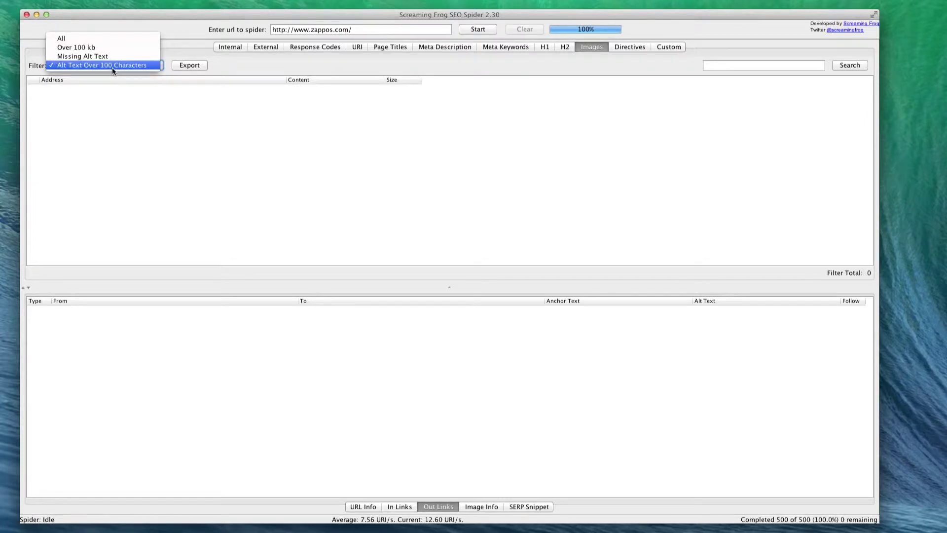
{"action": "left_click", "coordinate": [72, 37]}
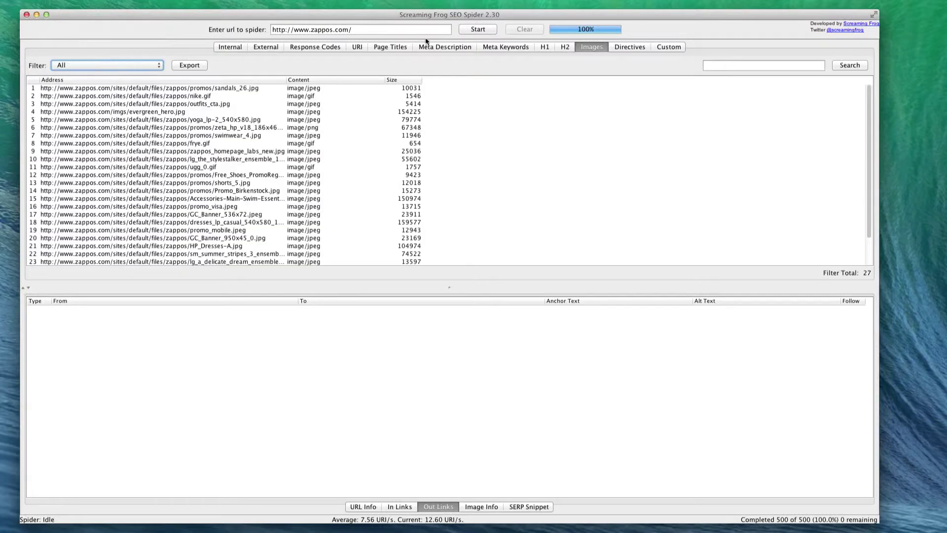
- Select all seven page titles over 65 characters, from /gifts to the first row, and begin exporting them
{"action": "left_click", "coordinate": [224, 47]}
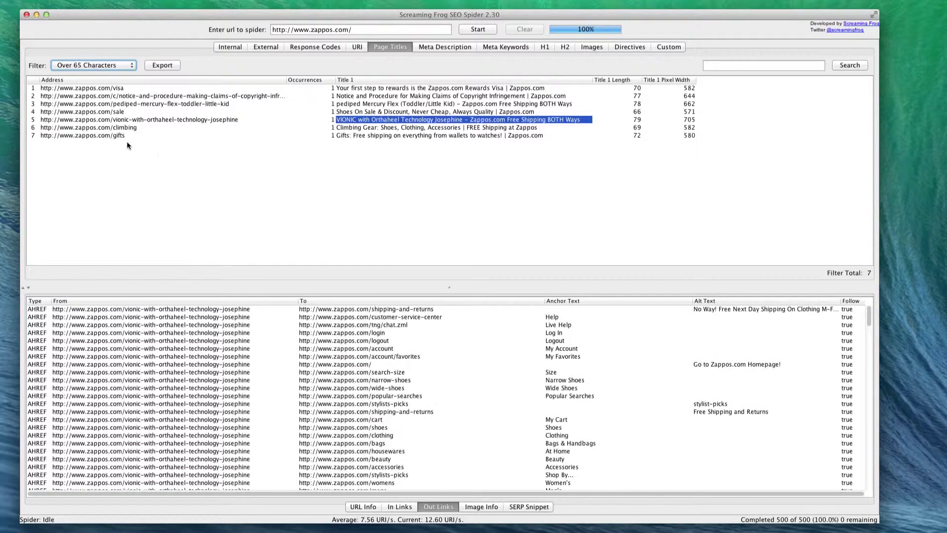
{"action": "left_click", "coordinate": [123, 136]}
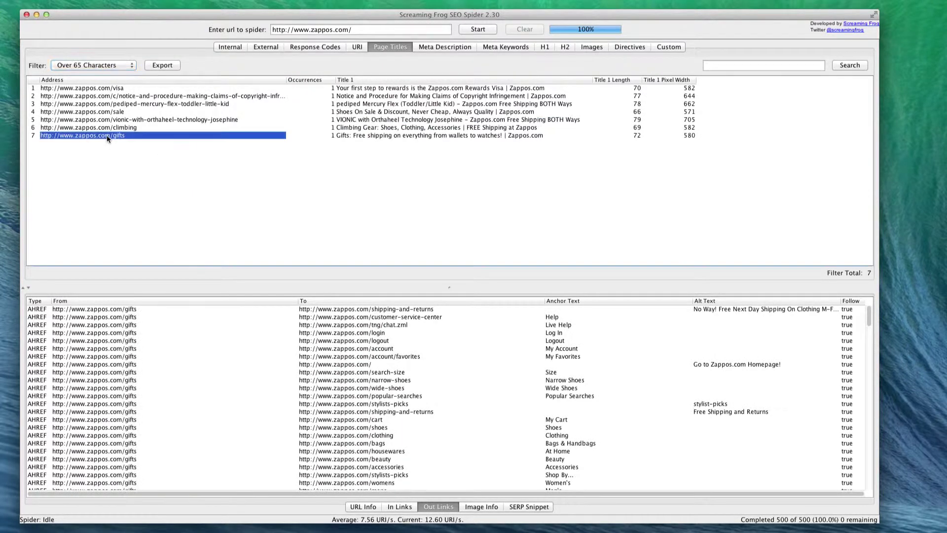
{"action": "left_click", "coordinate": [74, 88], "text": "shift"}
{"action": "left_click", "coordinate": [158, 66]}
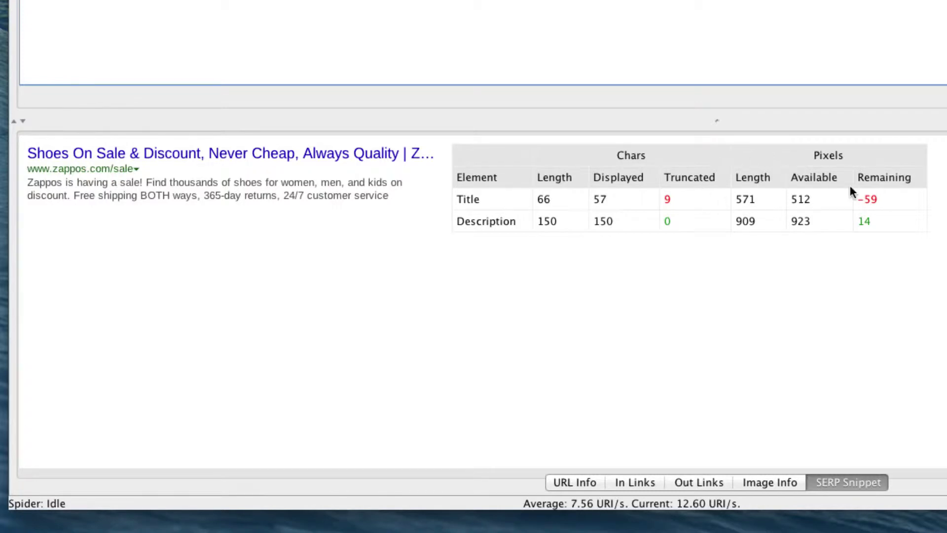
- Highlight the /sale title's 9 truncated characters and its −59 pixels remaining in the SERP snippet preview
{"action": "double_click", "coordinate": [667, 198]}
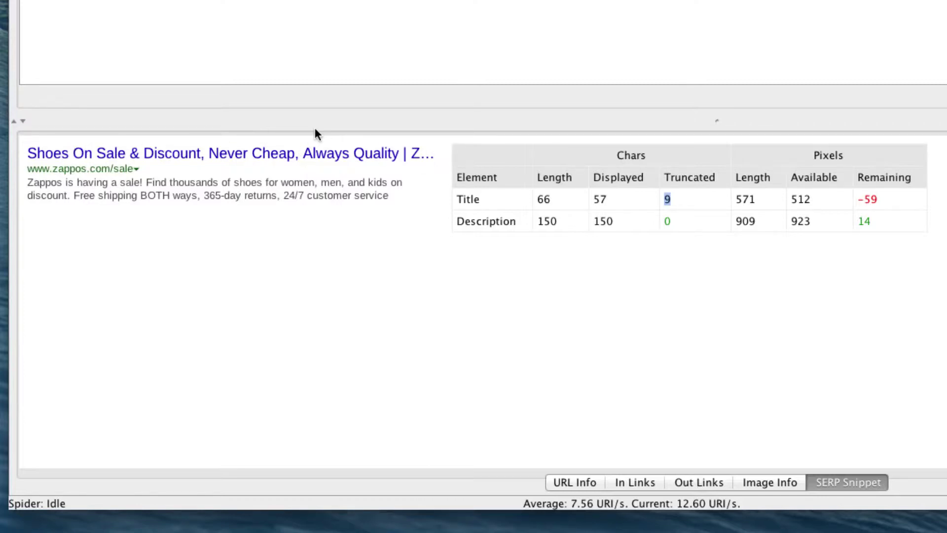
{"action": "double_click", "coordinate": [863, 202]}
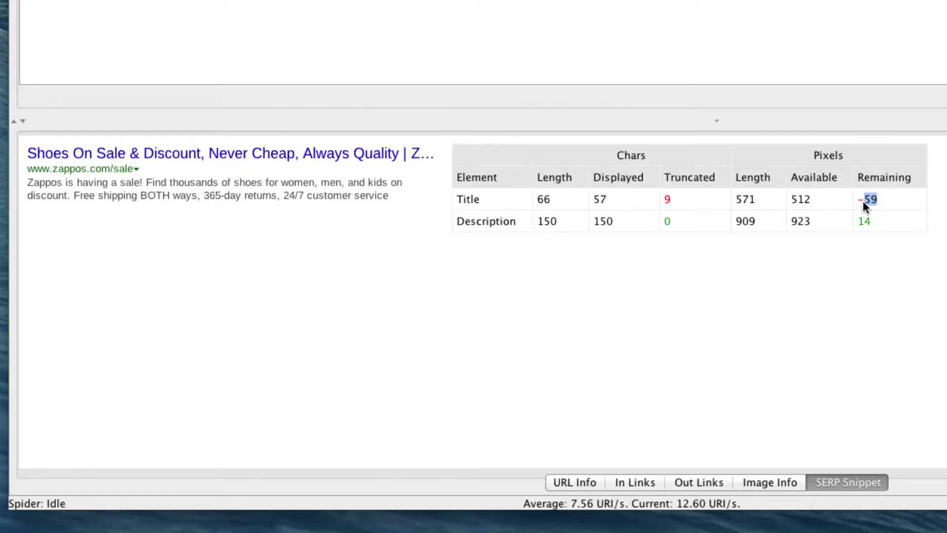